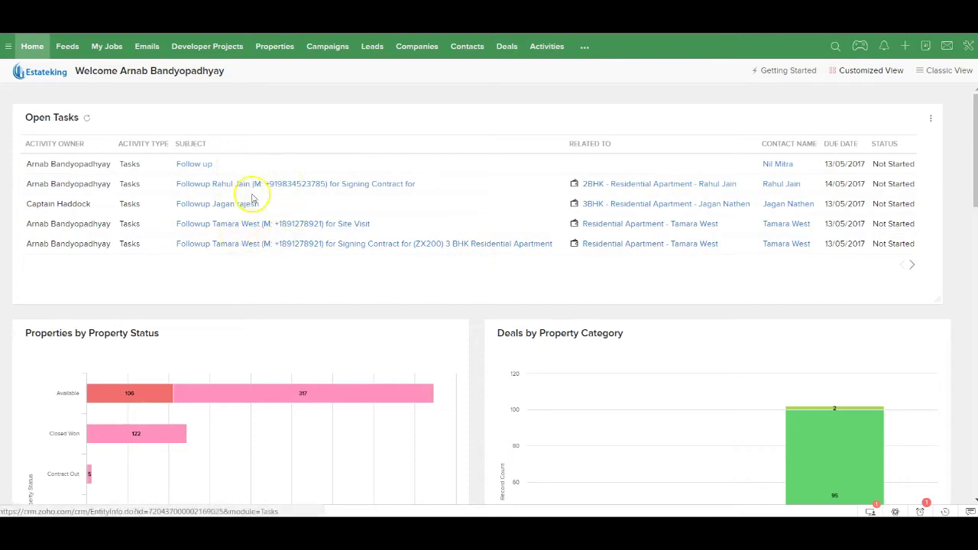
# Examine the category breakdowns in the Properties by Property Status and Deals by Property Category charts on the home dashboard.
pyautogui.scroll(-1, 299, 254)
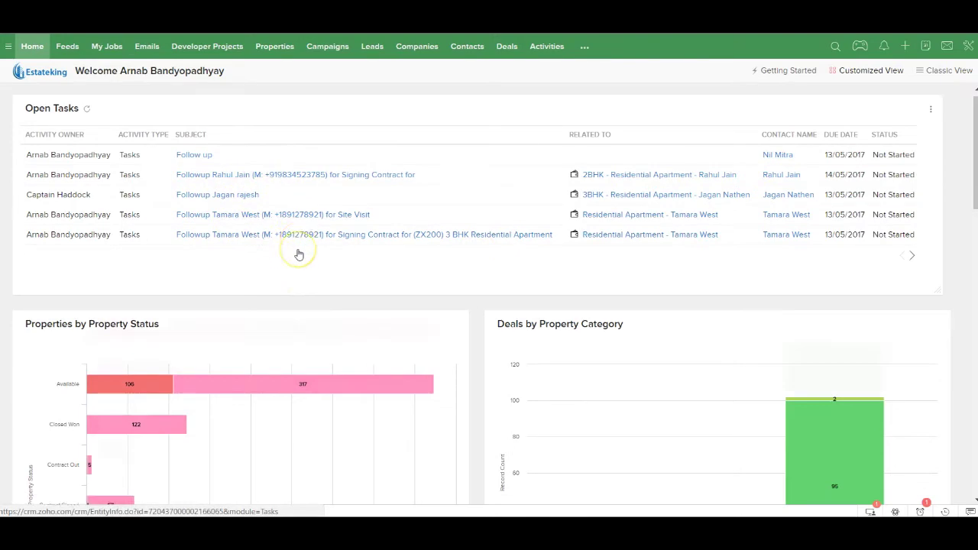
pyautogui.scroll(-3, 299, 255)
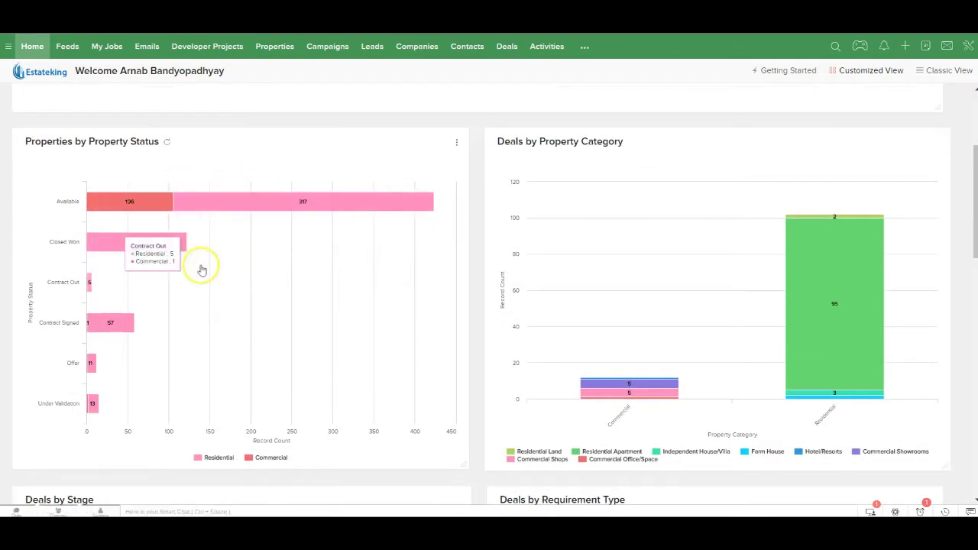
pyautogui.moveTo(183, 208)
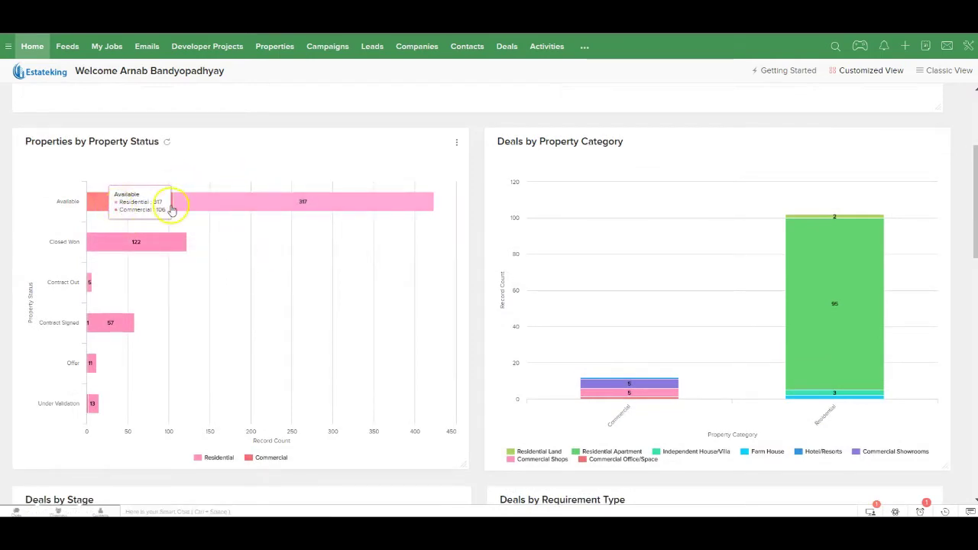
pyautogui.moveTo(89, 281)
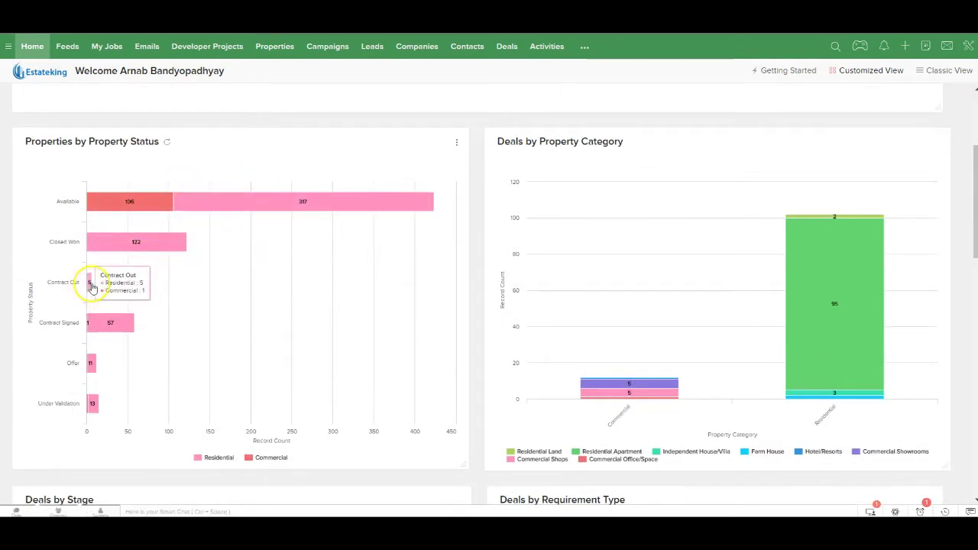
pyautogui.moveTo(103, 324)
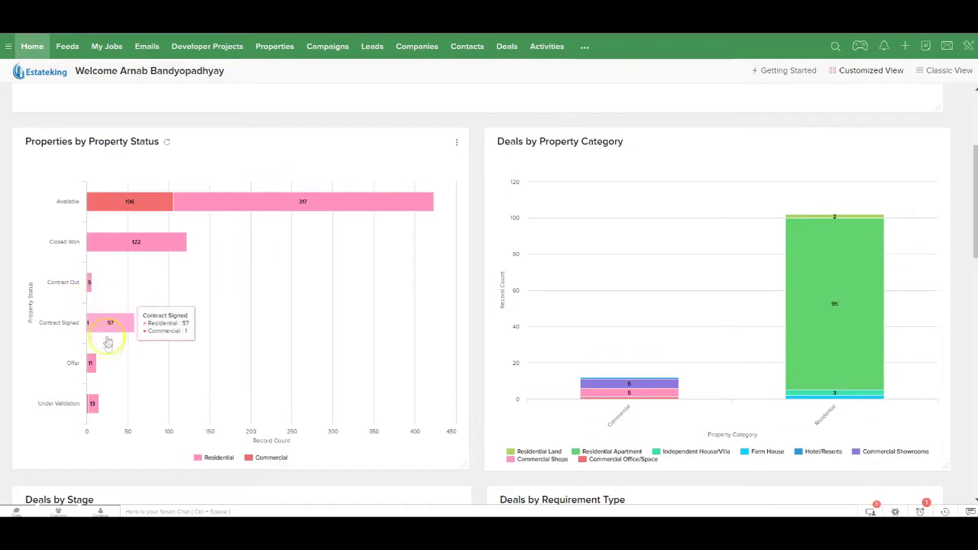
pyautogui.moveTo(95, 365)
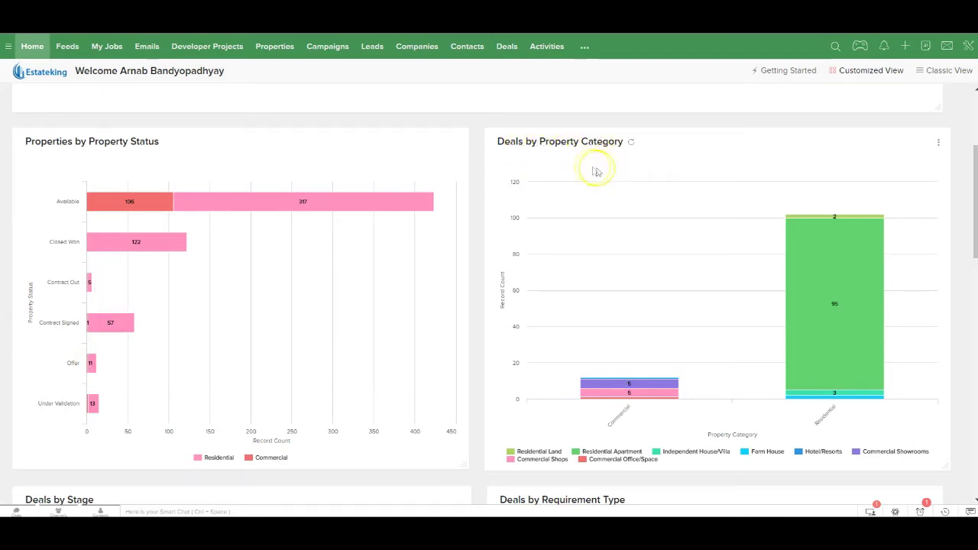
pyautogui.moveTo(692, 401)
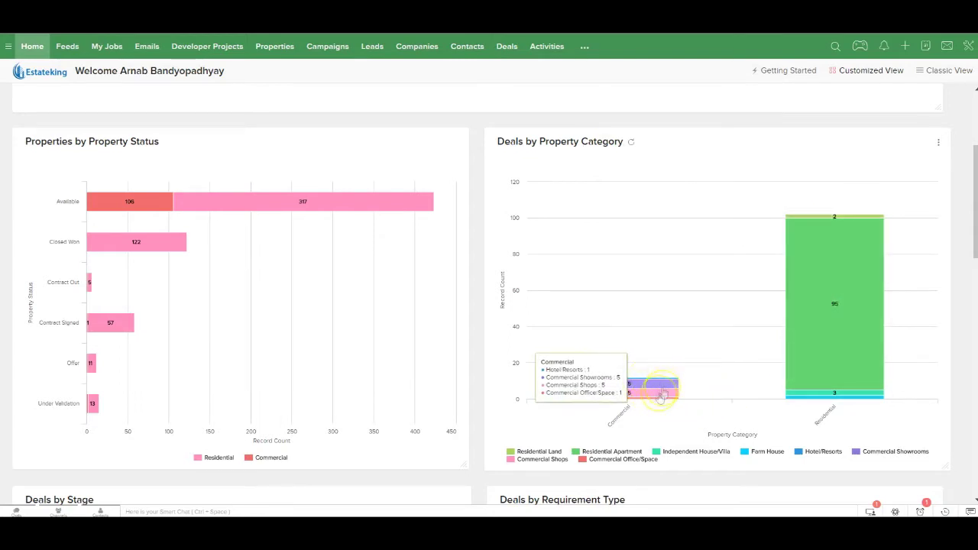
pyautogui.moveTo(800, 392)
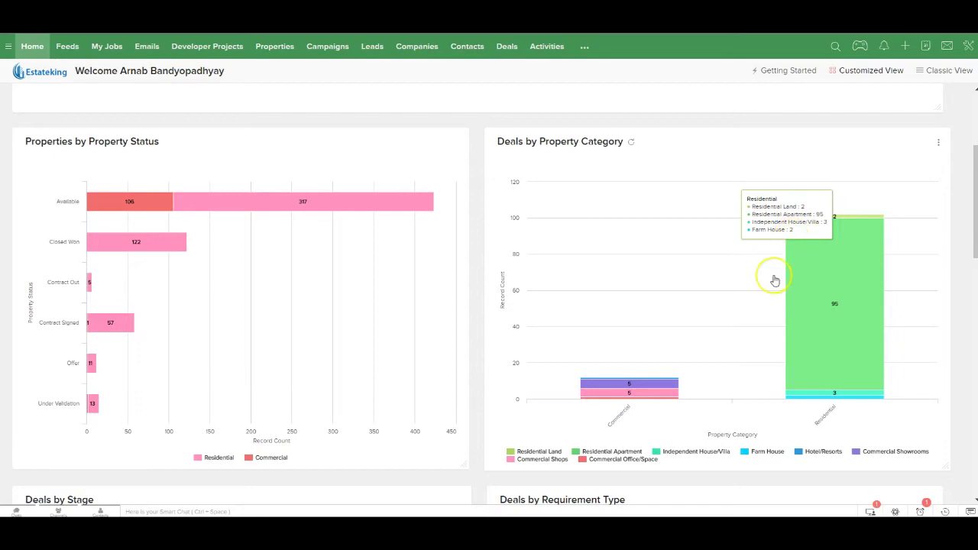
# Examine the pipeline stages in the Deals by Stage funnel and the Buy and Rent bars in Deals by Requirement Type.
pyautogui.scroll(-2, 774, 279)
pyautogui.scroll(-3, 775, 281)
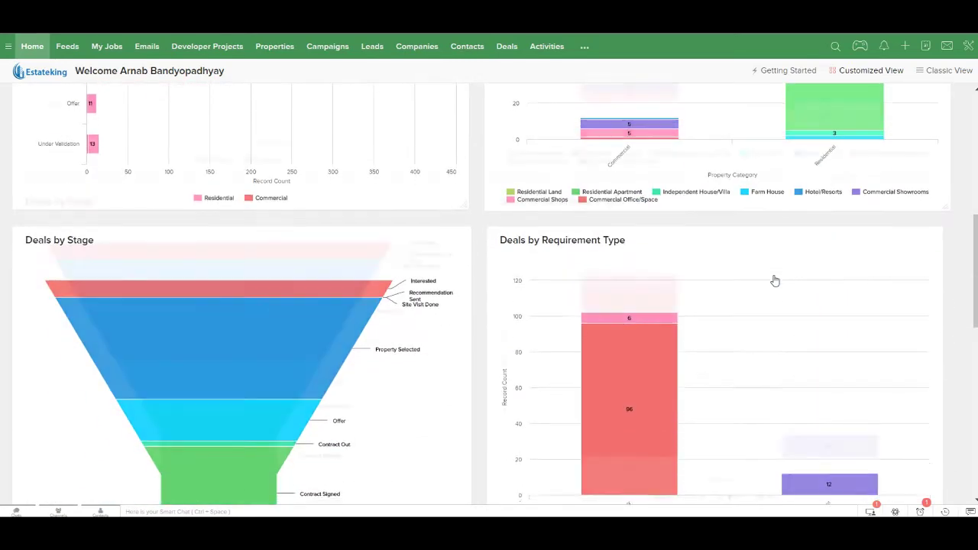
pyautogui.moveTo(299, 286)
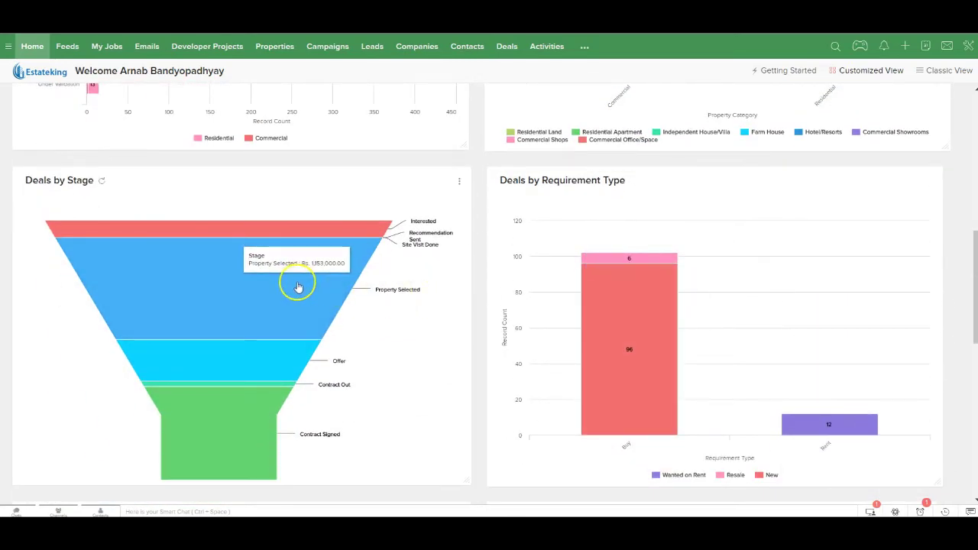
pyautogui.moveTo(320, 236)
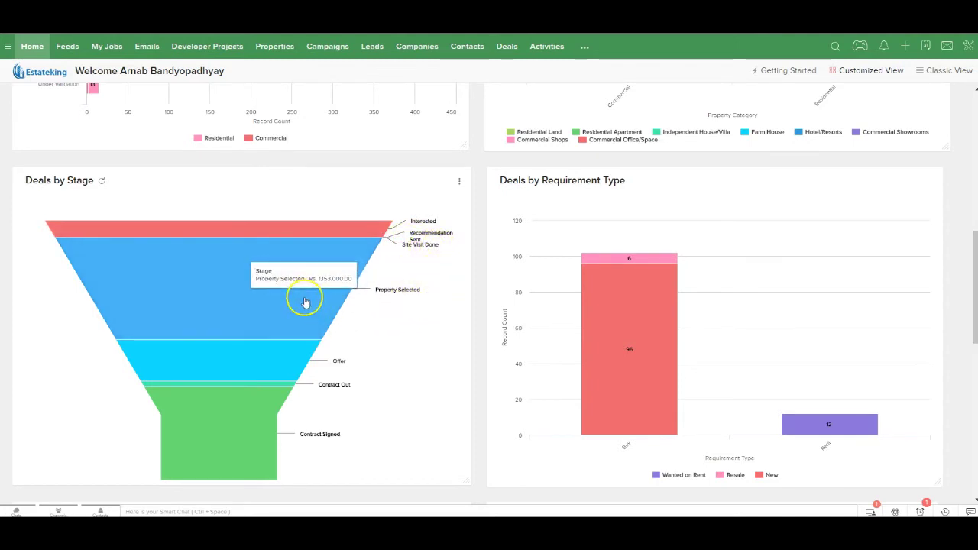
pyautogui.moveTo(289, 360)
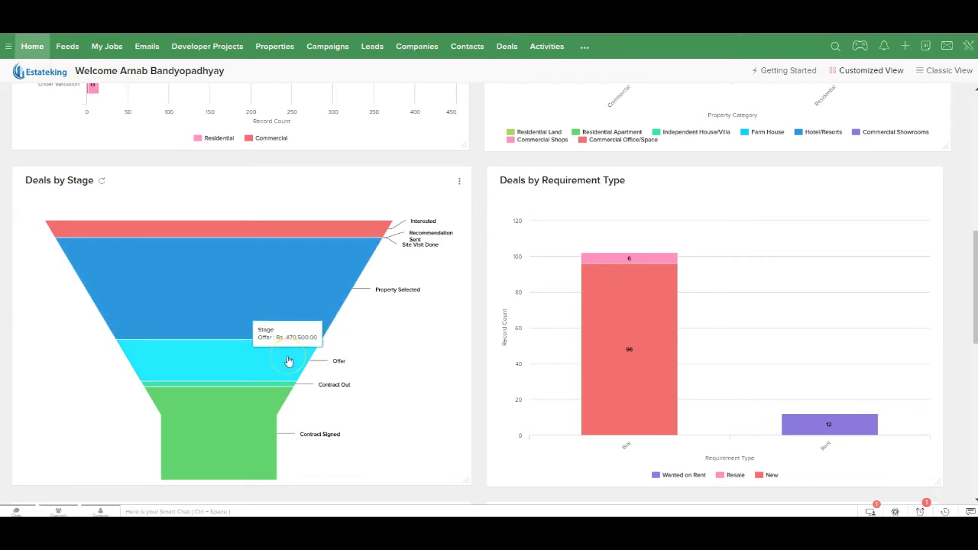
pyautogui.moveTo(269, 388)
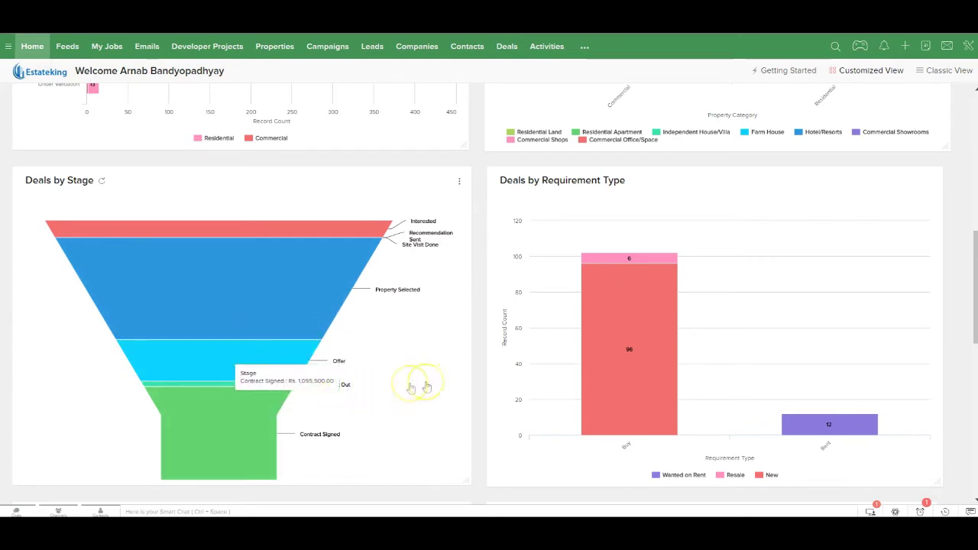
pyautogui.moveTo(611, 221)
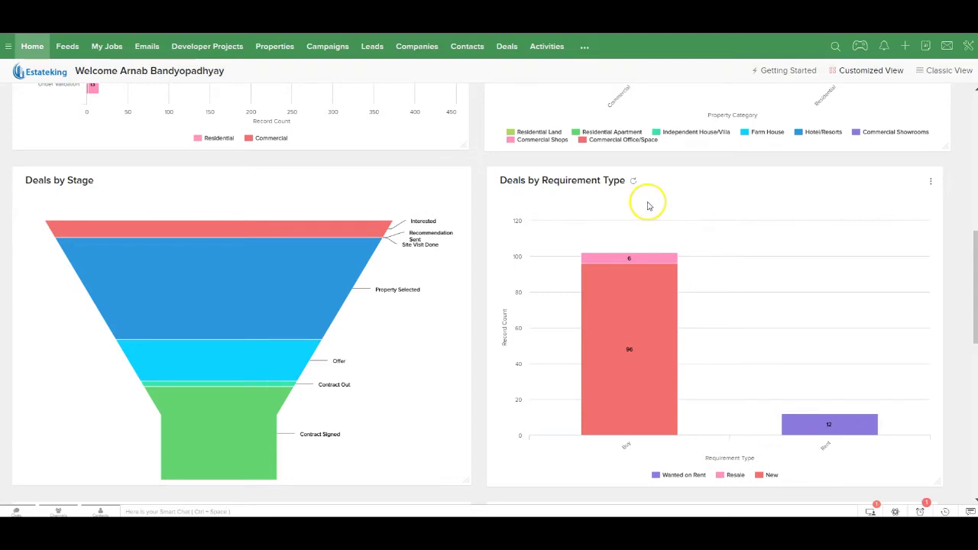
pyautogui.moveTo(621, 308)
pyautogui.moveTo(858, 428)
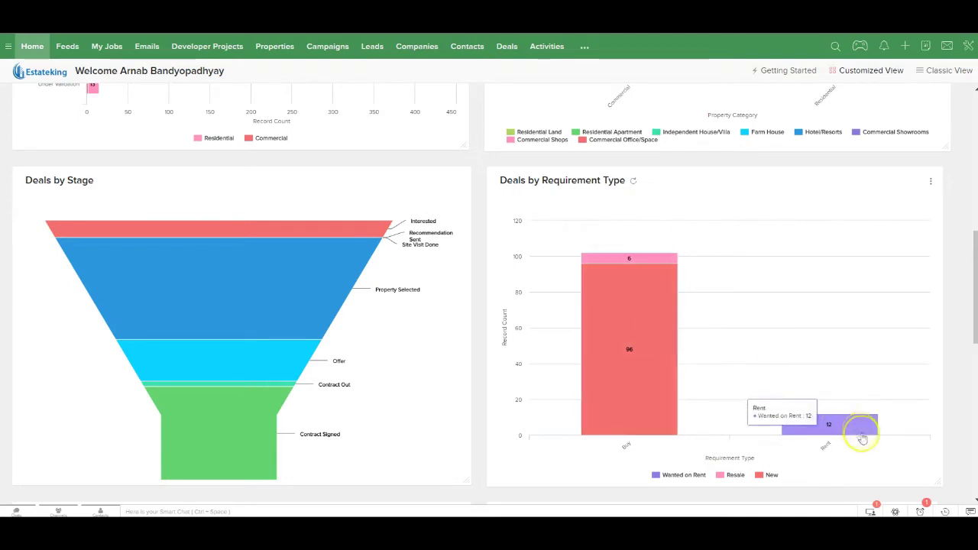
# Examine the deal owners in Deals by Sales Executives and the individual sources in the Deals by Lead Sources chart.
pyautogui.scroll(-3, 847, 330)
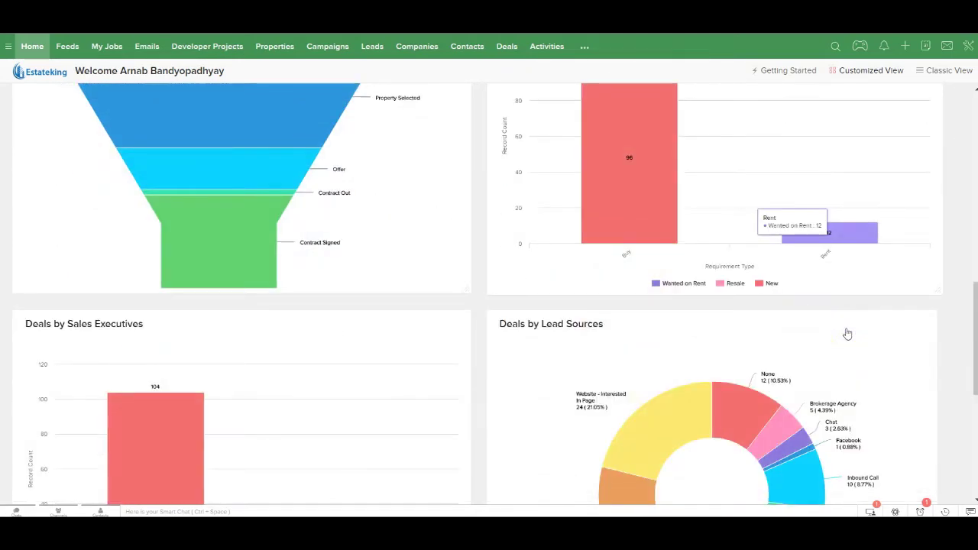
pyautogui.scroll(-2, 847, 334)
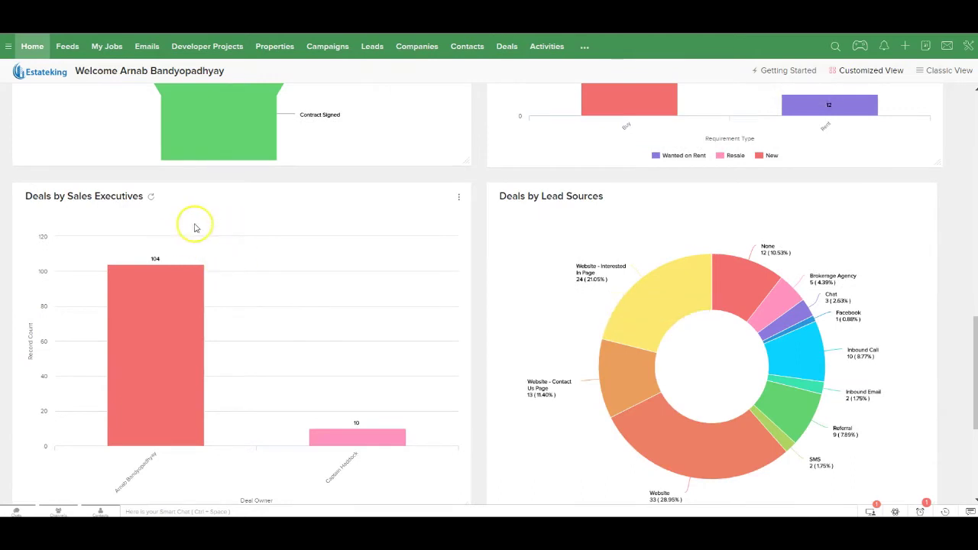
pyautogui.moveTo(197, 307)
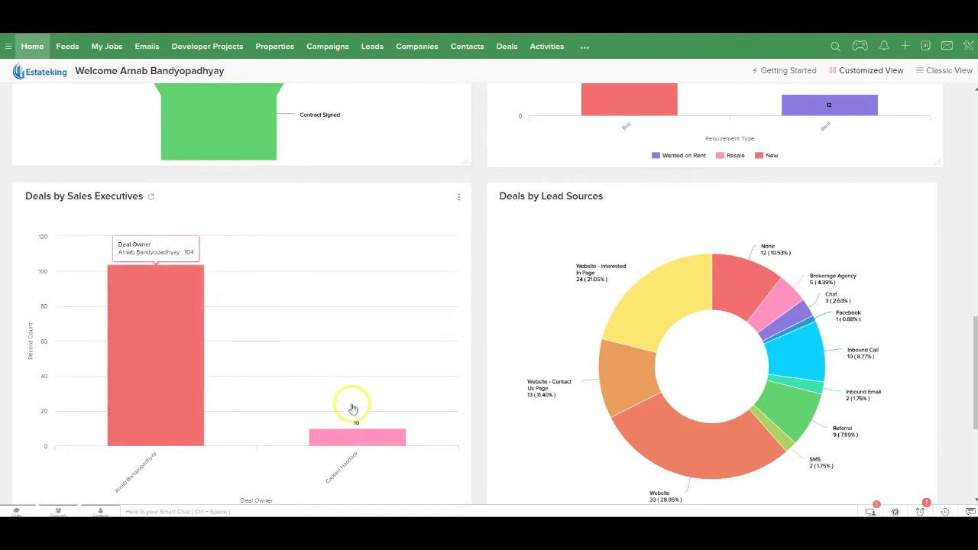
pyautogui.moveTo(361, 439)
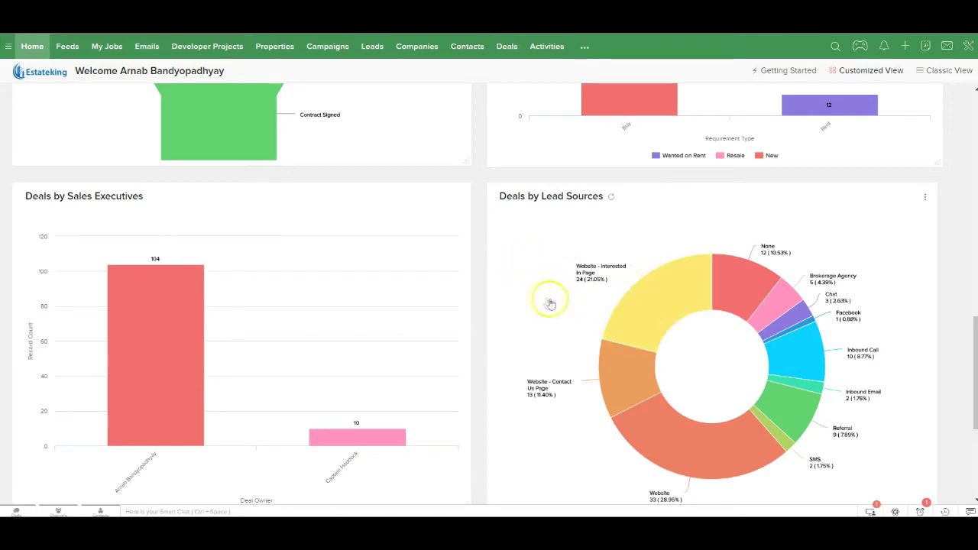
pyautogui.moveTo(687, 321)
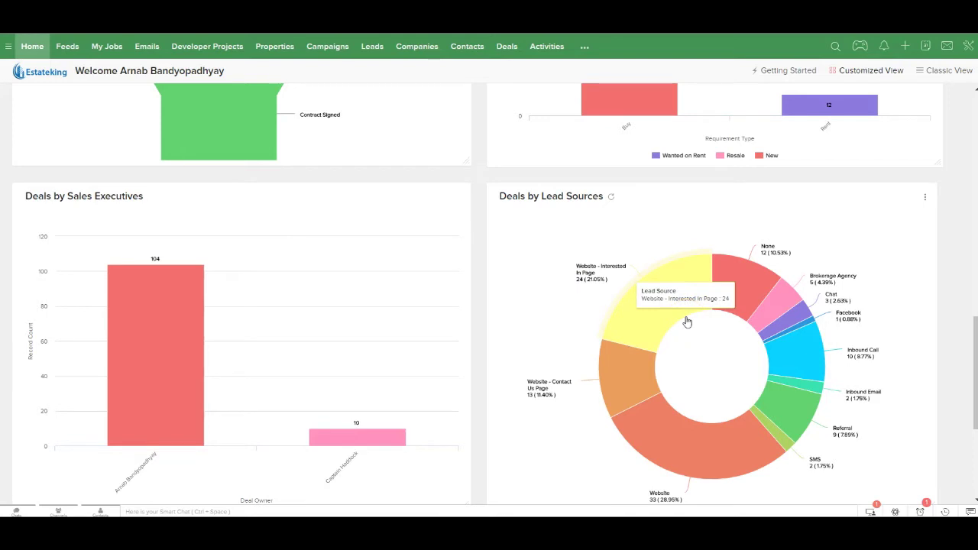
pyautogui.click(723, 395)
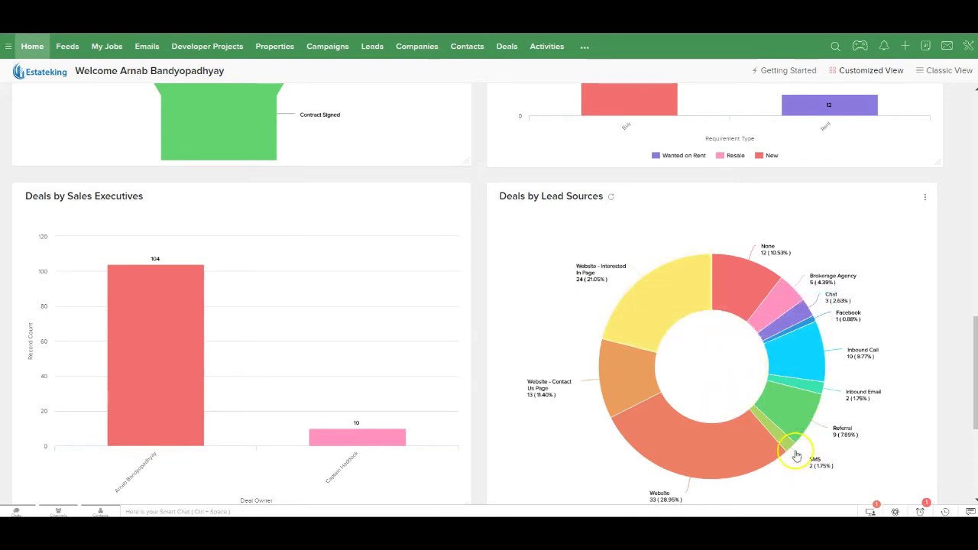
pyautogui.moveTo(810, 392)
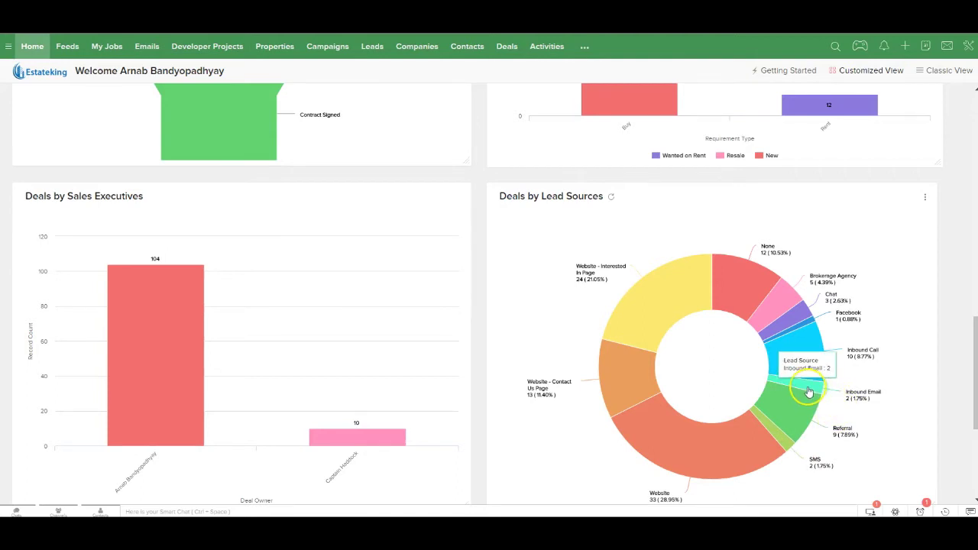
pyautogui.moveTo(798, 335)
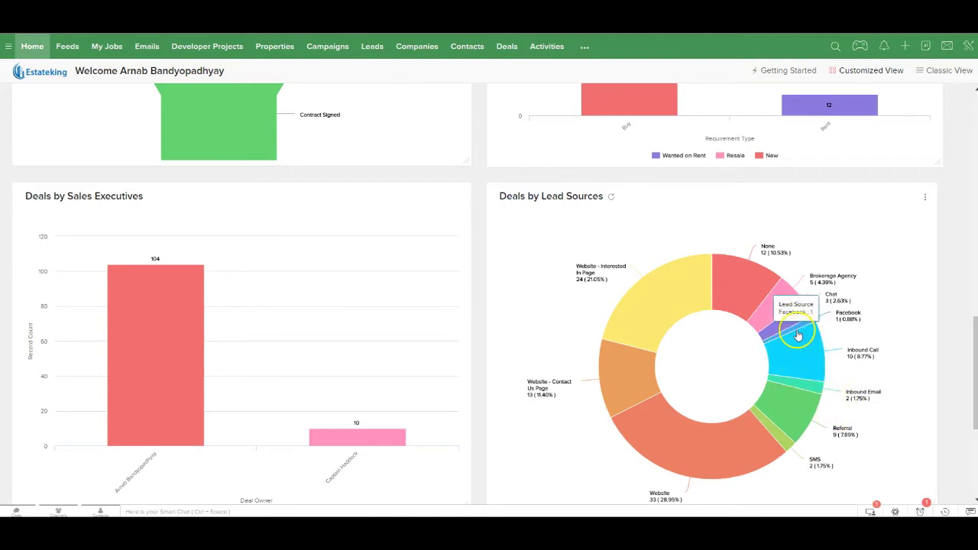
pyautogui.scroll(-3, 792, 312)
pyautogui.scroll(-3, 792, 312)
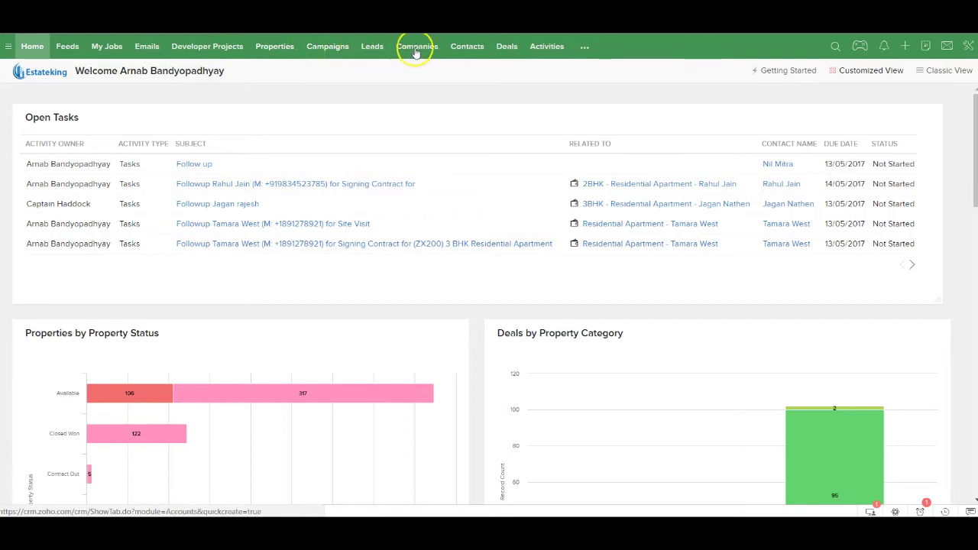
# Review the available CRM modules from Contacts, Deals and Activities through the additional ones such as Invoices, Attorney Firms, Documents and Google AdWords.
pyautogui.click(467, 52)
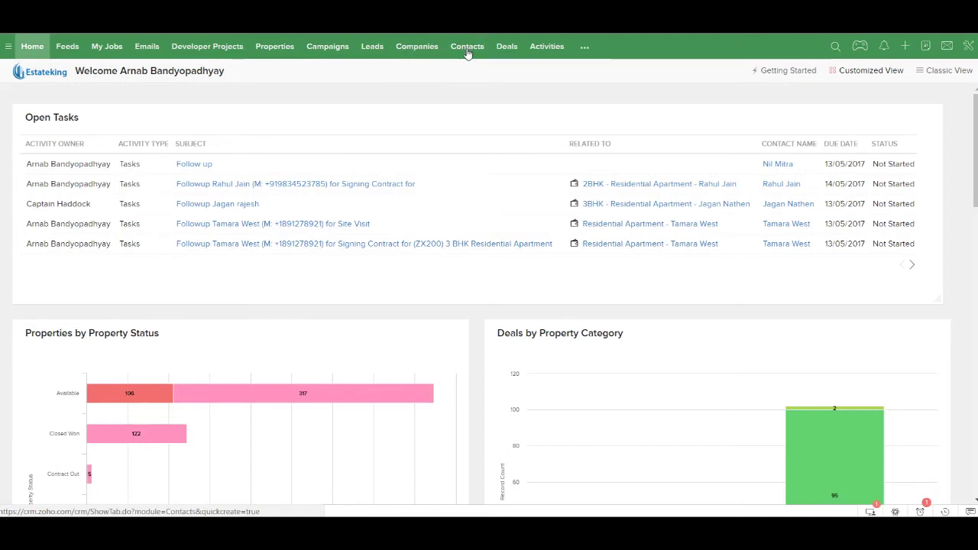
pyautogui.click(507, 47)
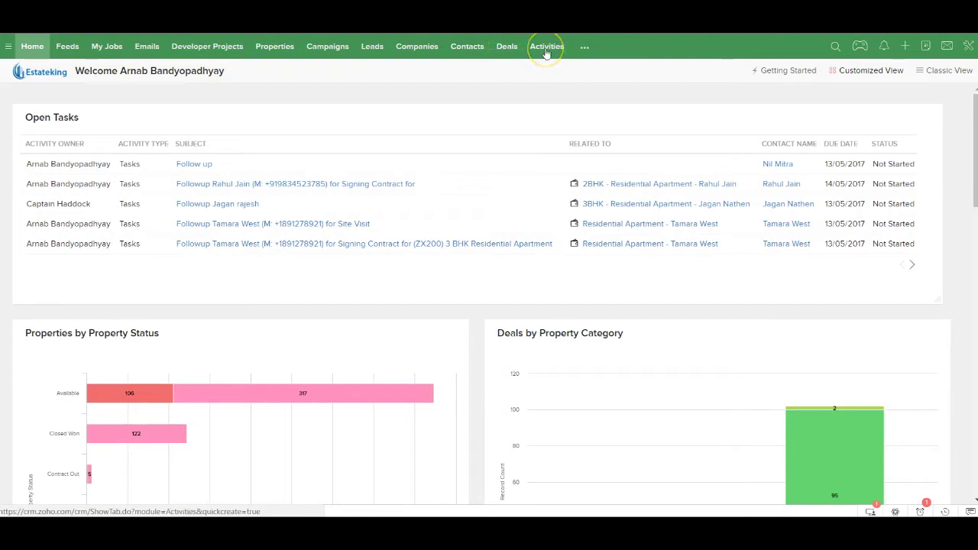
pyautogui.click(584, 48)
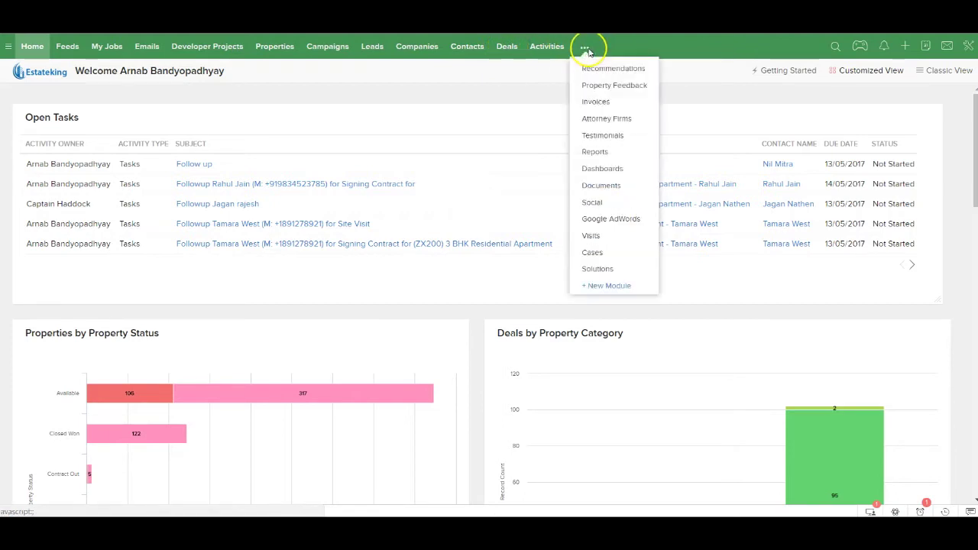
pyautogui.click(603, 103)
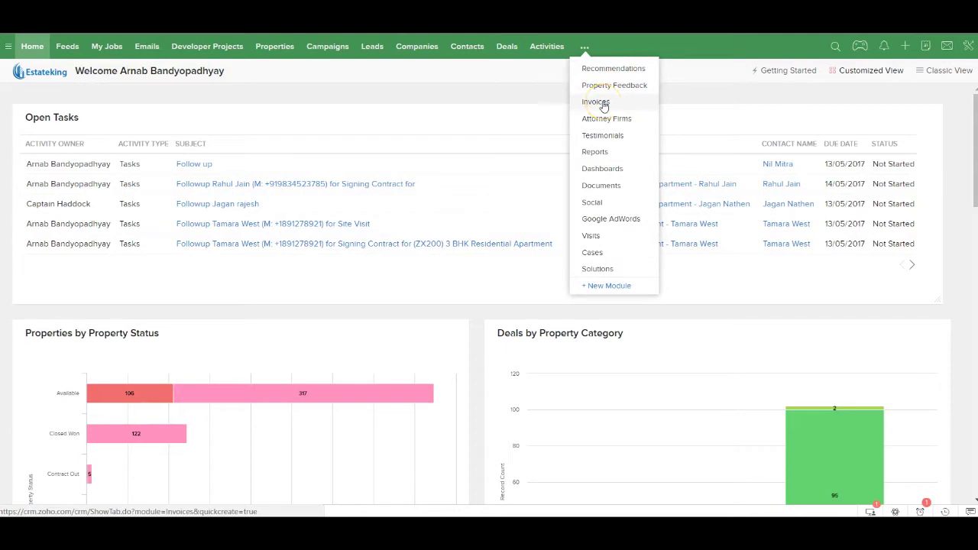
pyautogui.click(604, 121)
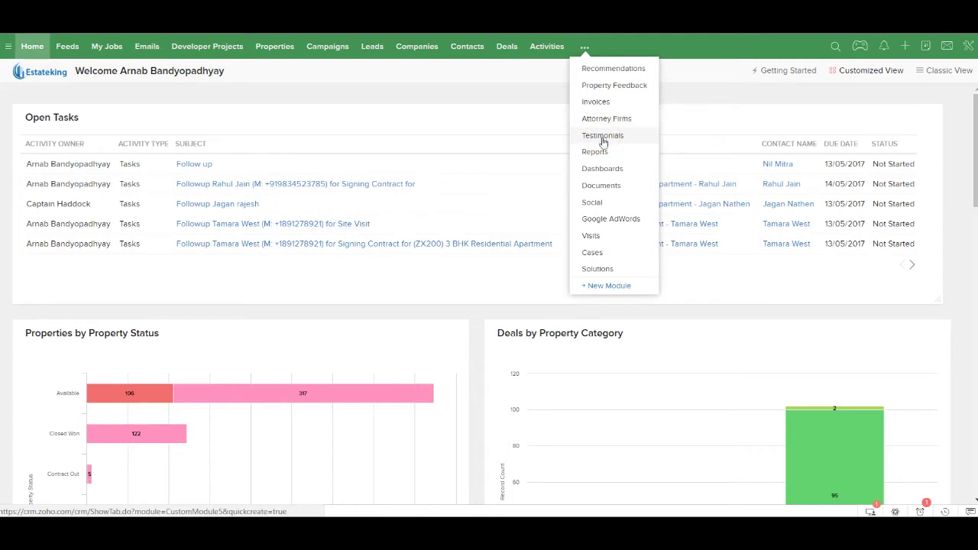
pyautogui.click(604, 171)
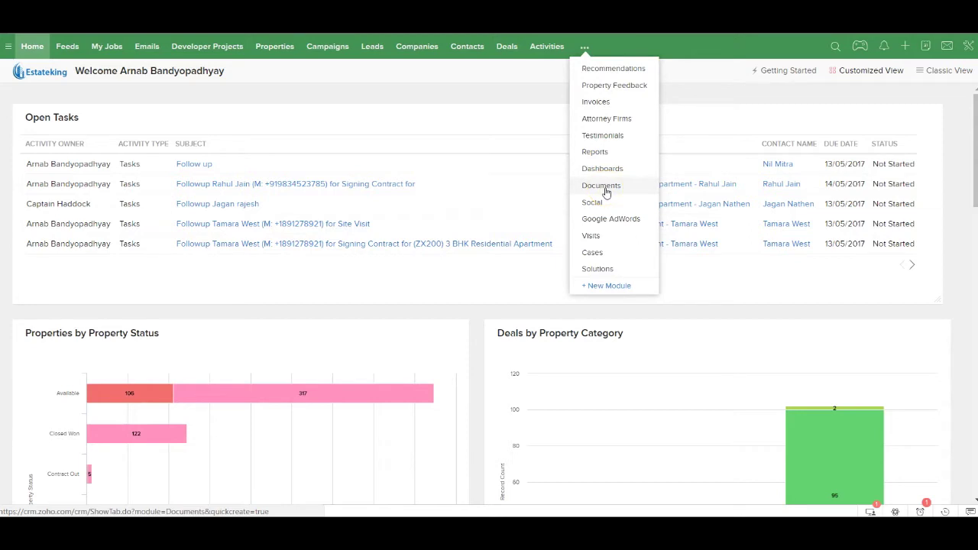
pyautogui.click(594, 204)
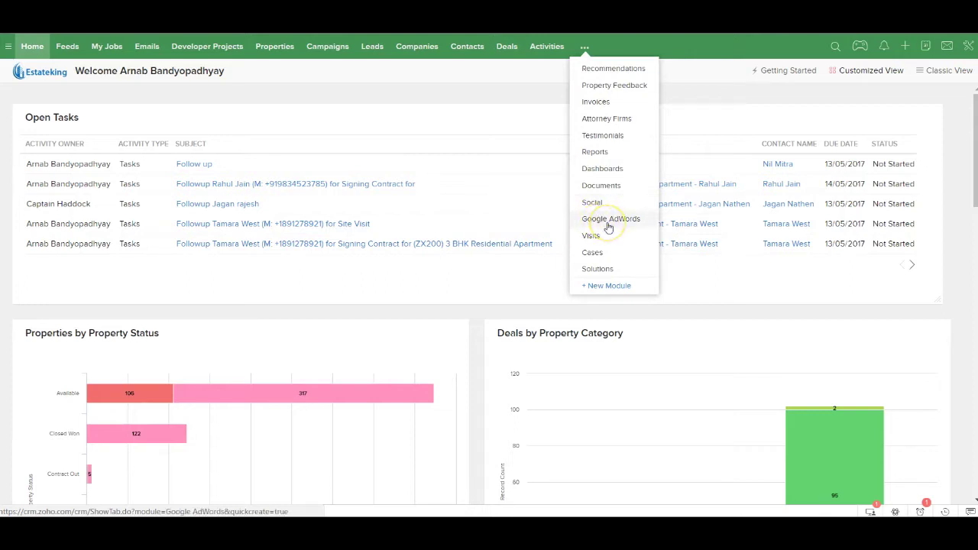
pyautogui.click(600, 245)
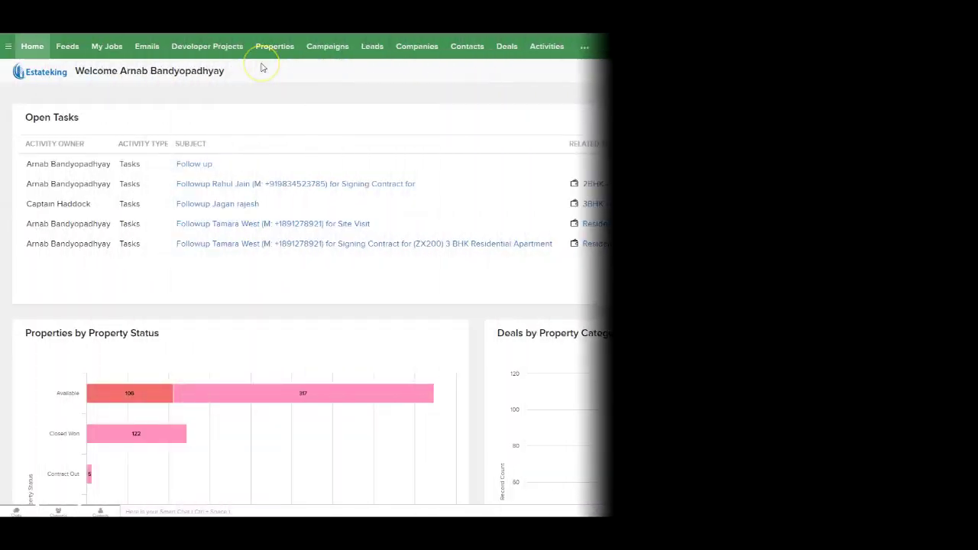
# Open the Properties module and look through its saved list views, such as Kolkata East Properties.
pyautogui.click(272, 47)
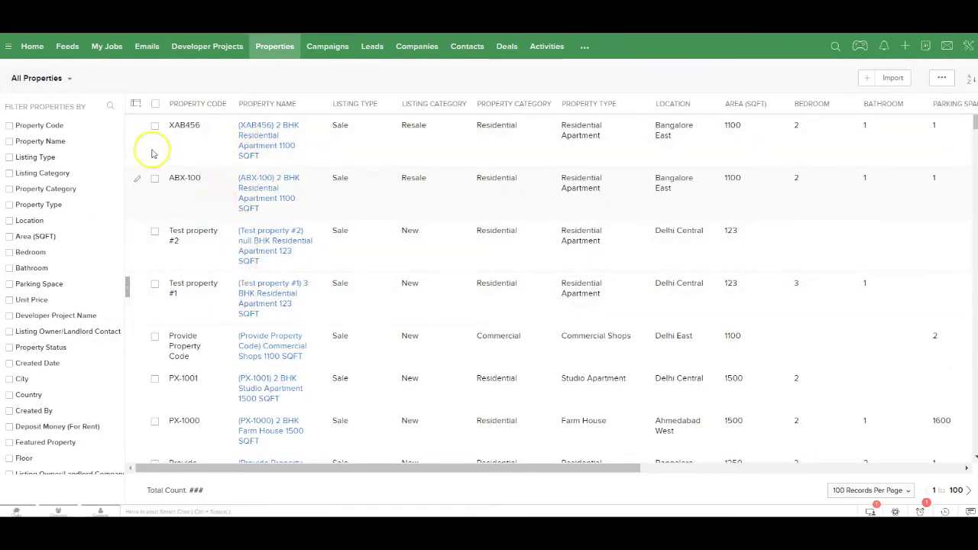
pyautogui.click(62, 84)
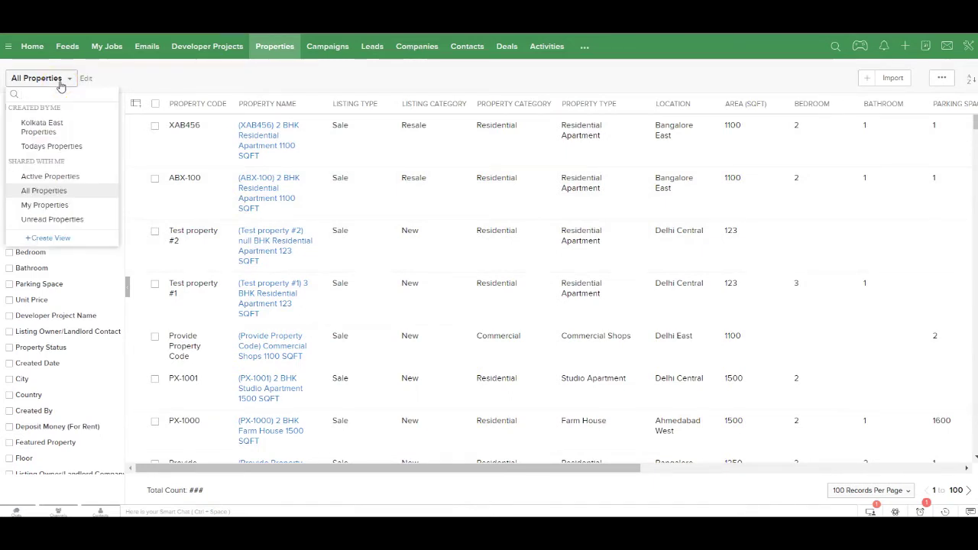
pyautogui.click(48, 128)
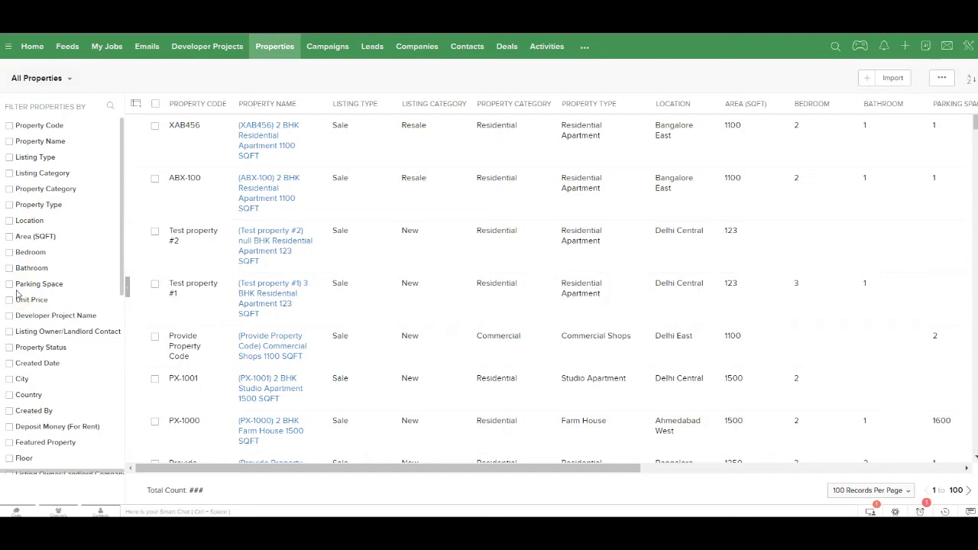
# Filter the properties list by Listing Type is Sale and Property Status is Available.
pyautogui.click(9, 157)
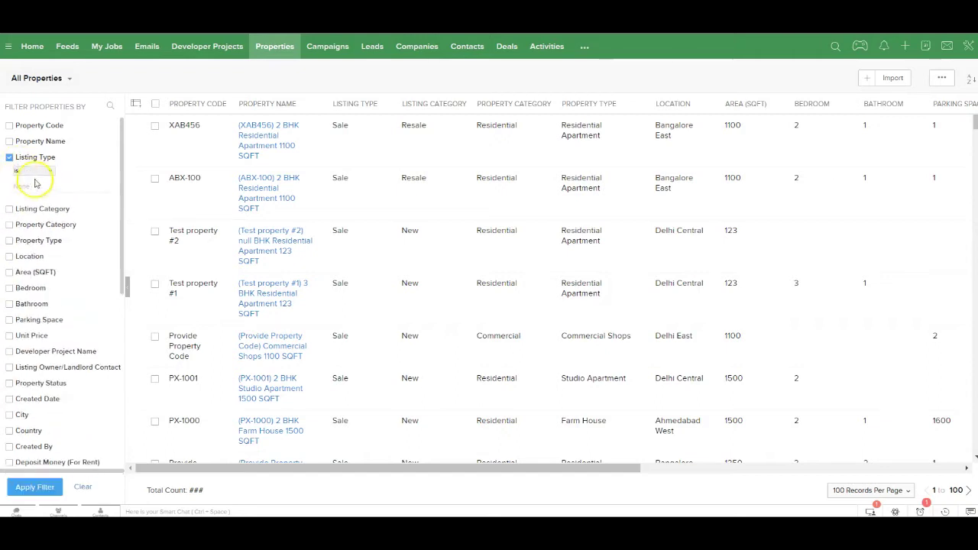
pyautogui.click(33, 186)
pyautogui.click(34, 219)
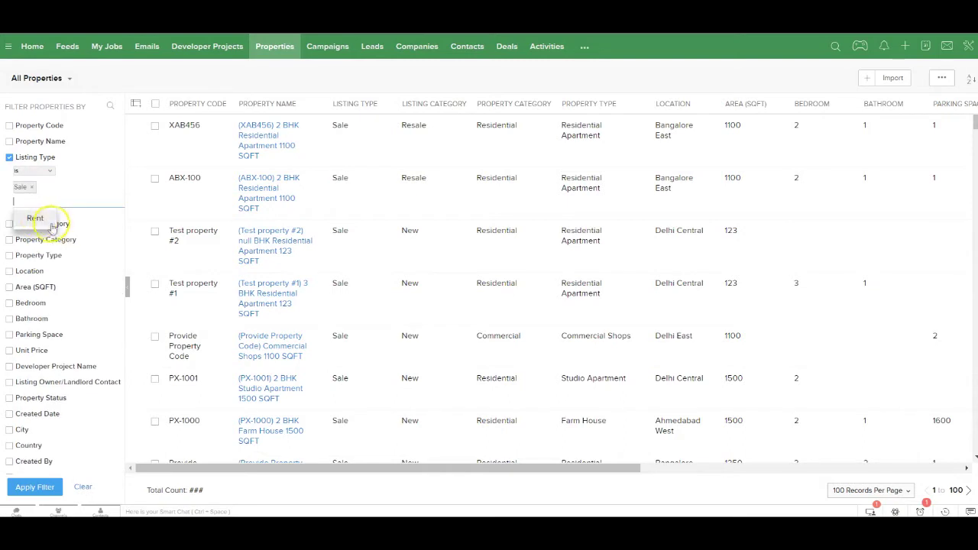
pyautogui.click(9, 398)
pyautogui.click(43, 422)
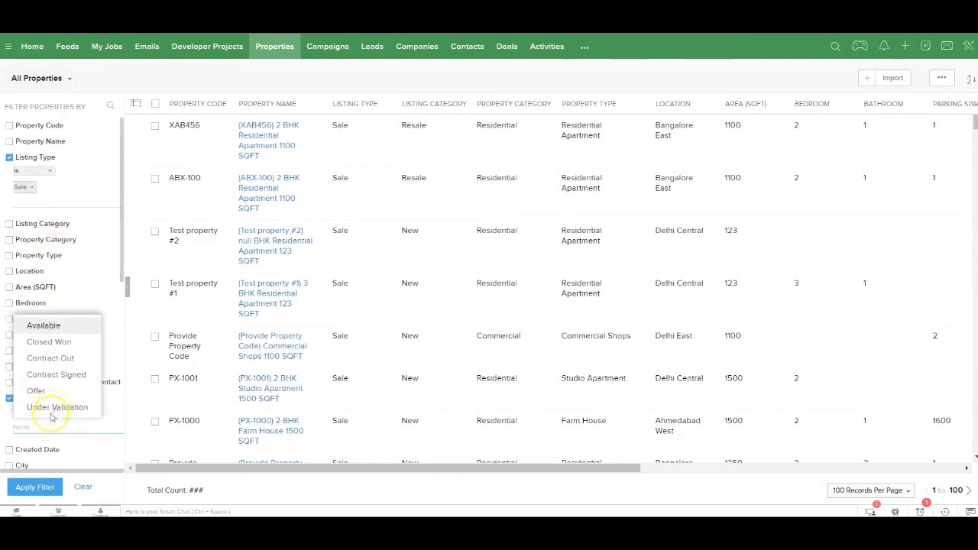
pyautogui.click(43, 326)
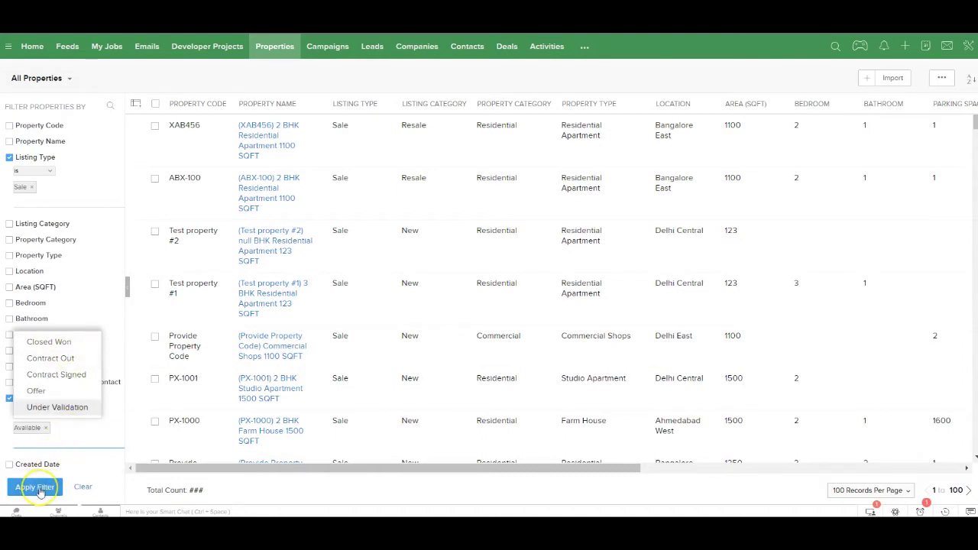
pyautogui.click(38, 488)
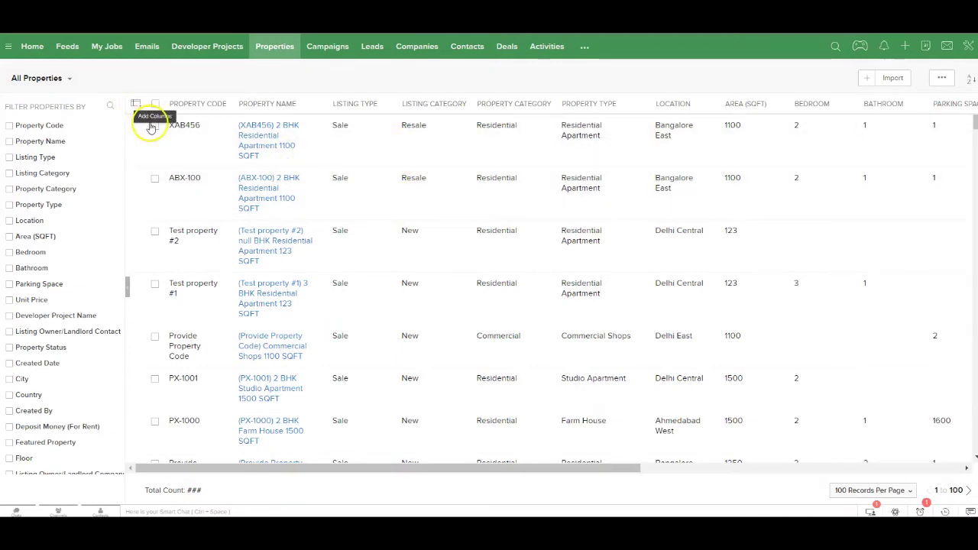
# Look through the selectable columns of the Properties list and its import options for properties and notes.
pyautogui.click(135, 104)
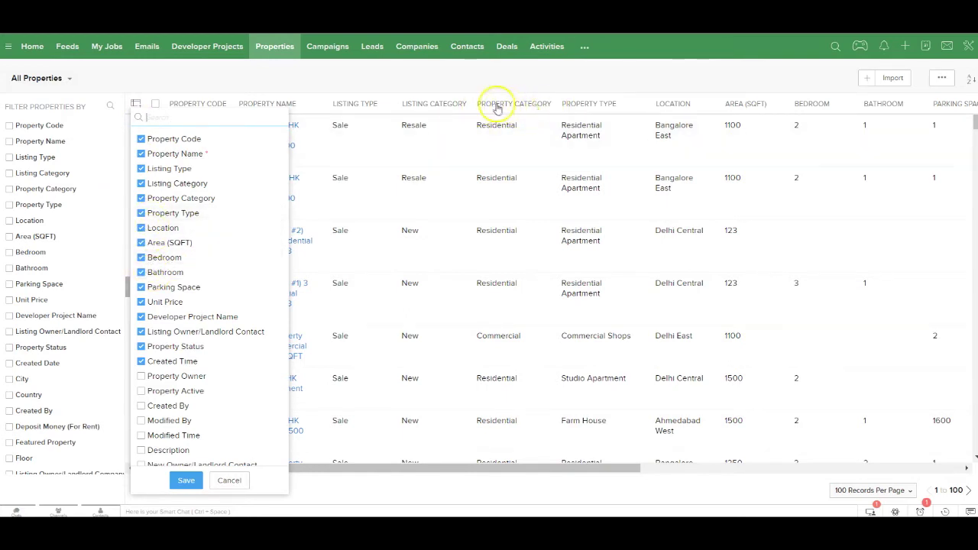
pyautogui.click(462, 87)
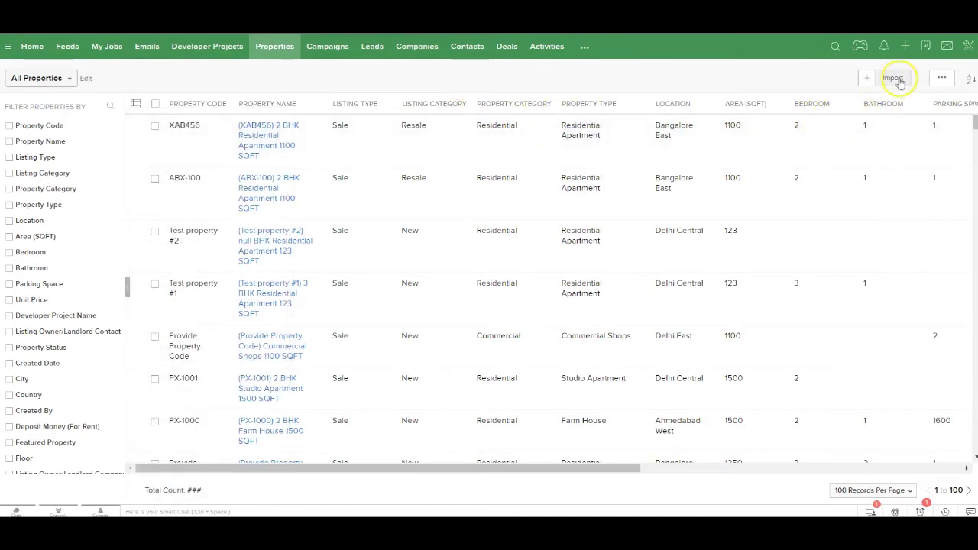
pyautogui.click(900, 81)
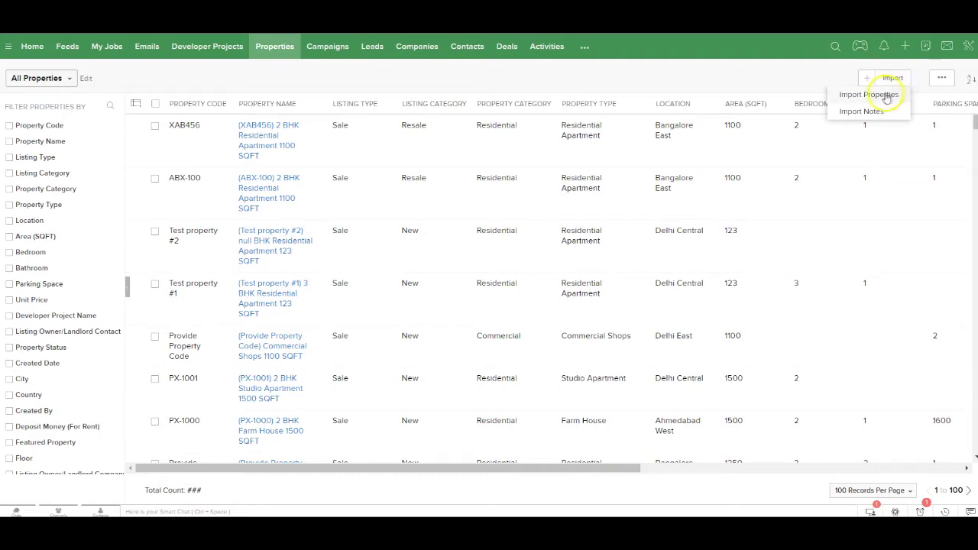
pyautogui.click(869, 98)
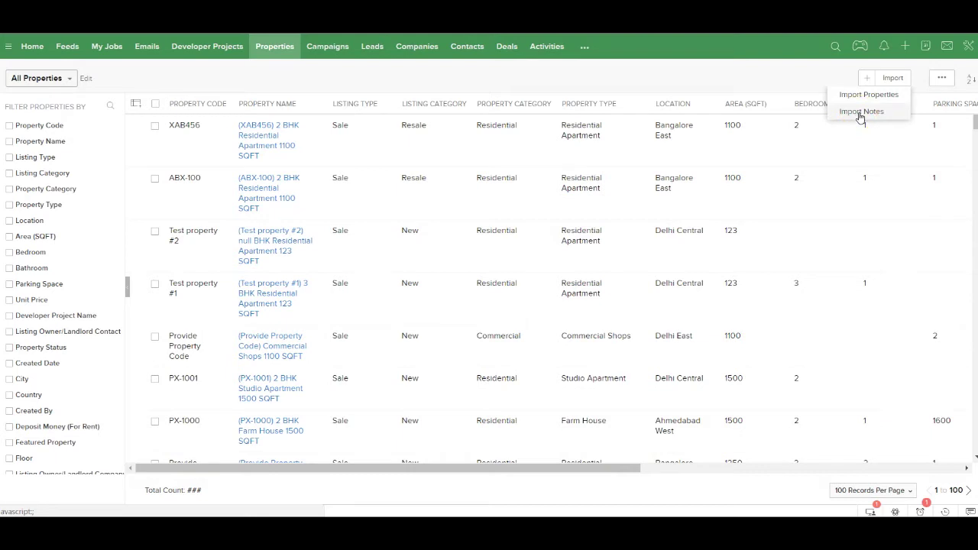
pyautogui.click(886, 78)
pyautogui.click(871, 97)
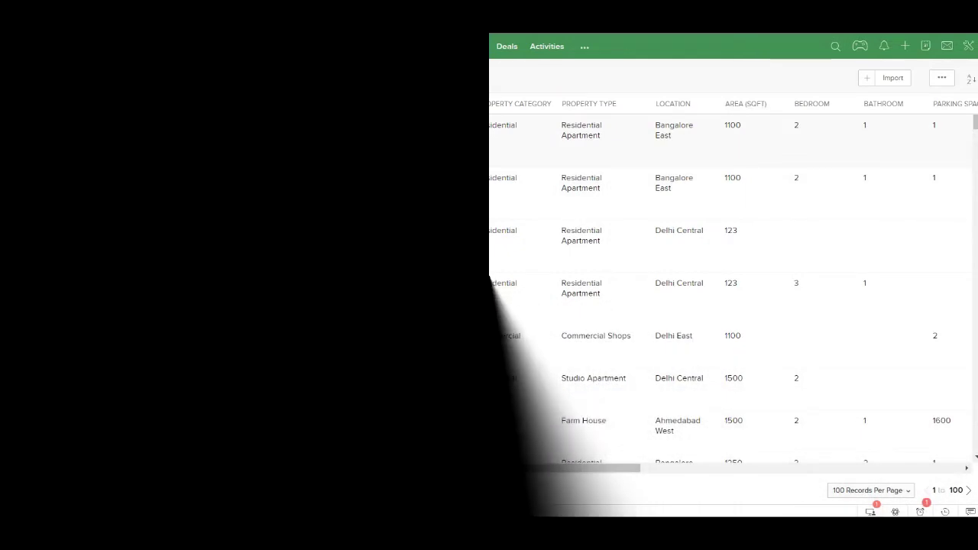
pyautogui.click(342, 167)
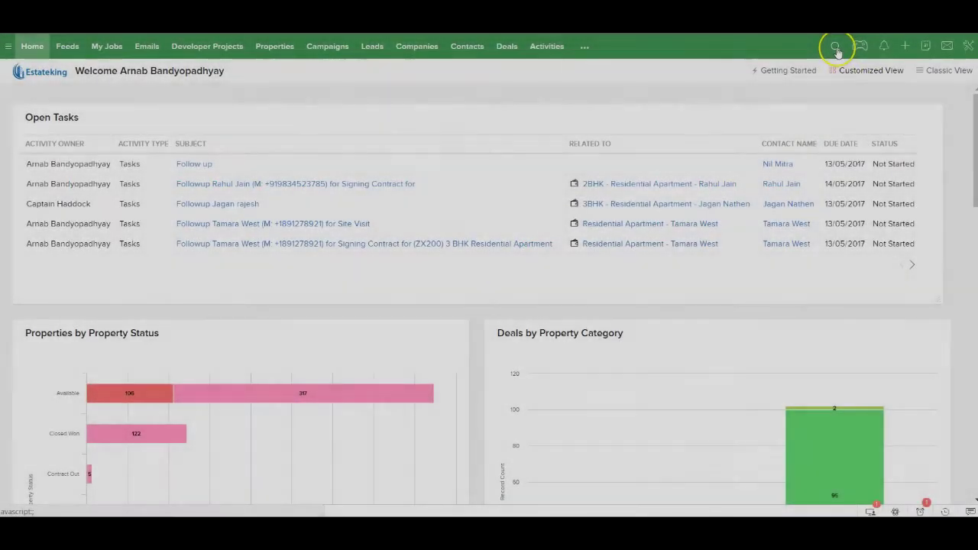
# Access the global search and review the completed games, including a Champion of the Month game.
pyautogui.click(836, 47)
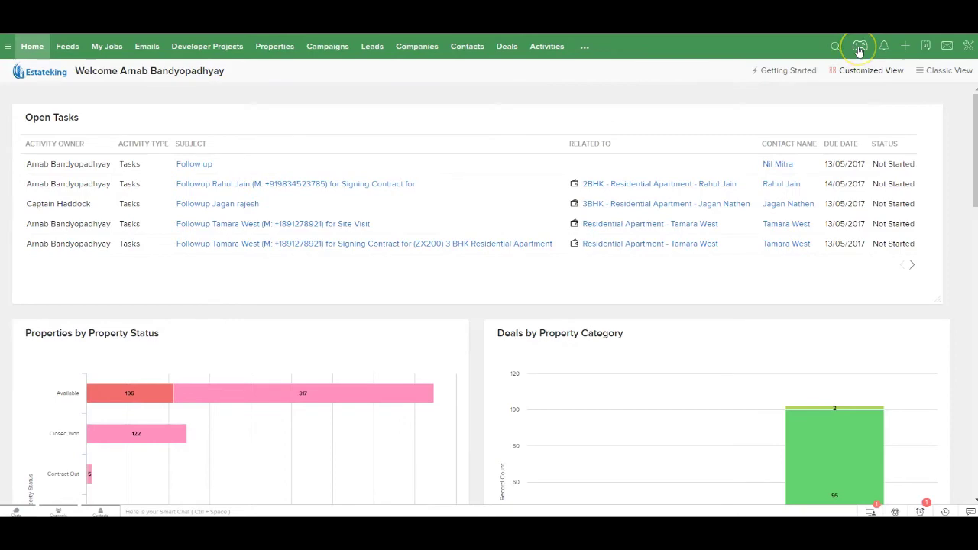
pyautogui.click(860, 47)
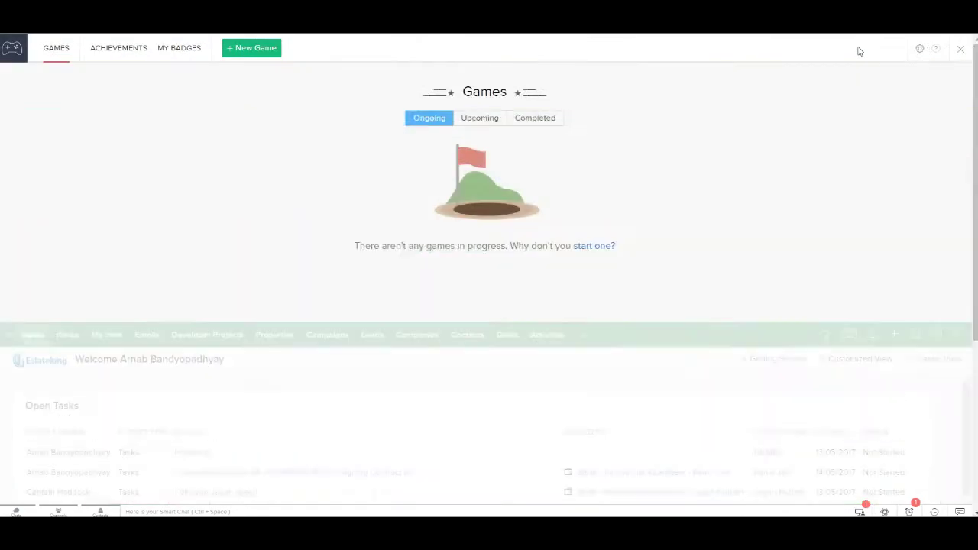
pyautogui.click(540, 119)
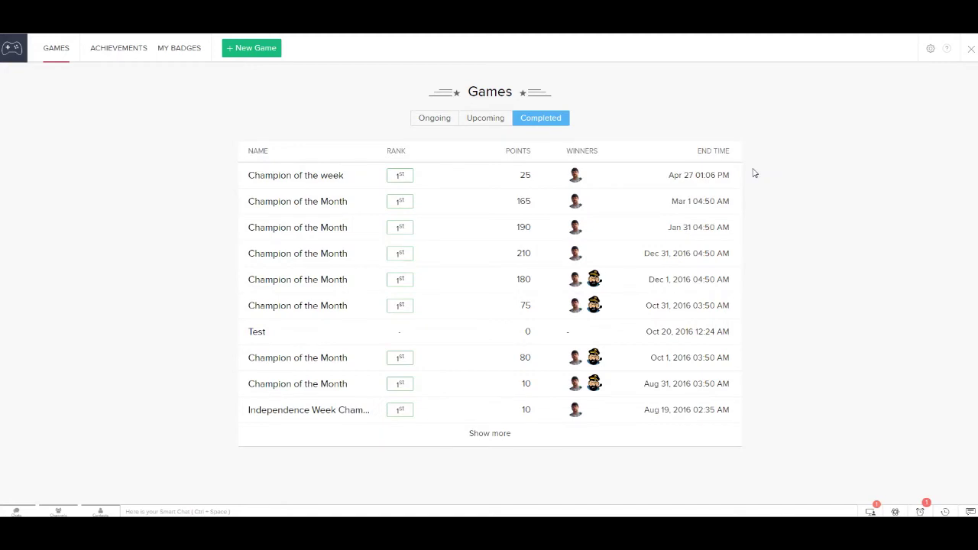
pyautogui.click(335, 284)
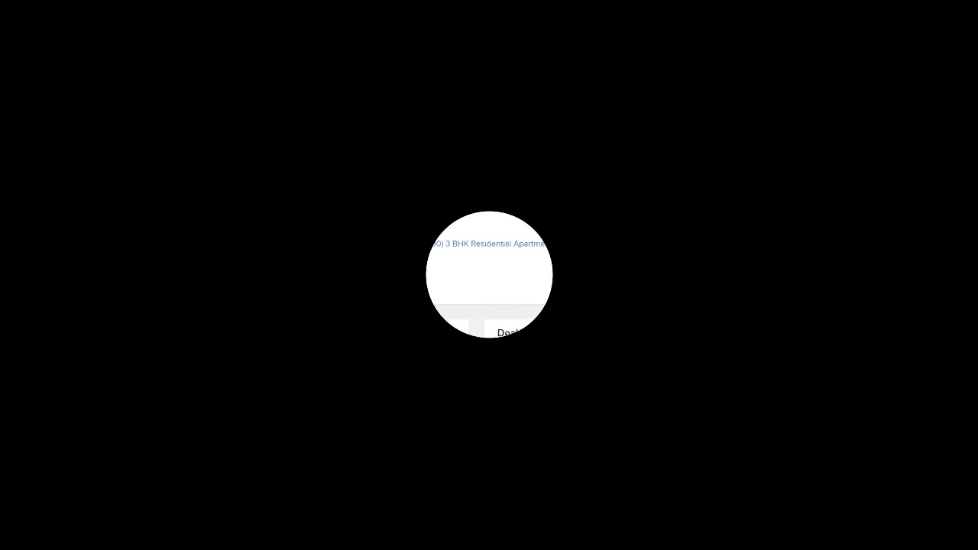
# View the SalesSignals notifications and examine their settings for Email, Email Insights, Campaigns, SalesIQ, Support and Facebook.
pyautogui.click(884, 52)
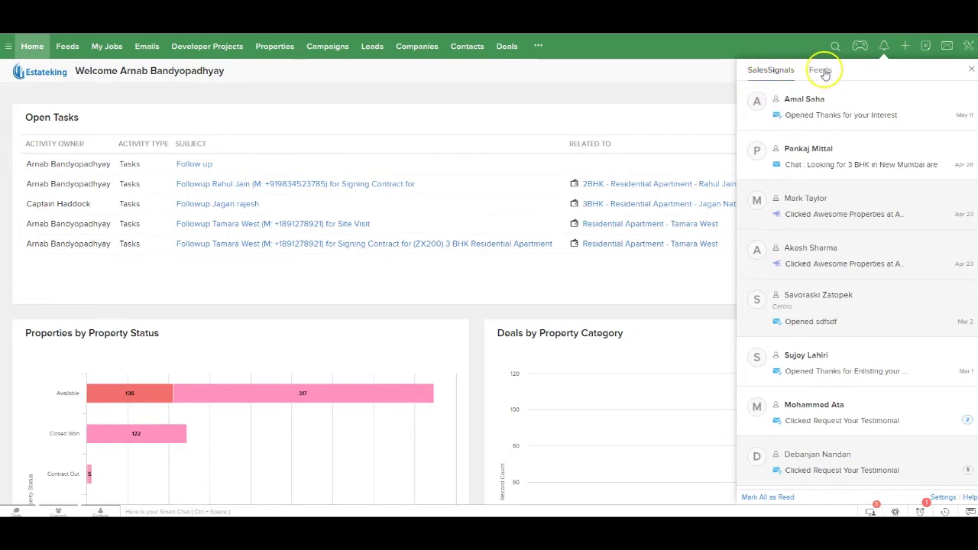
pyautogui.click(964, 496)
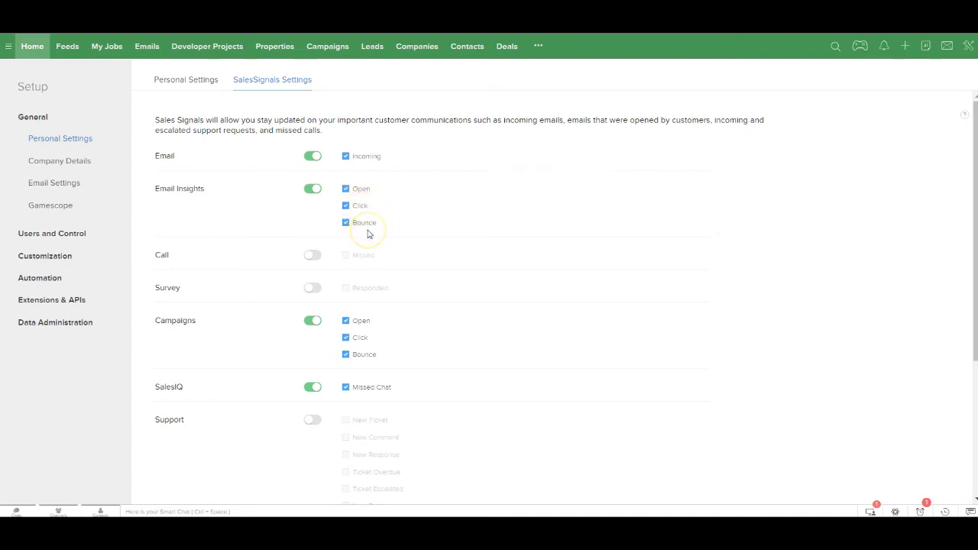
pyautogui.scroll(-1, 364, 222)
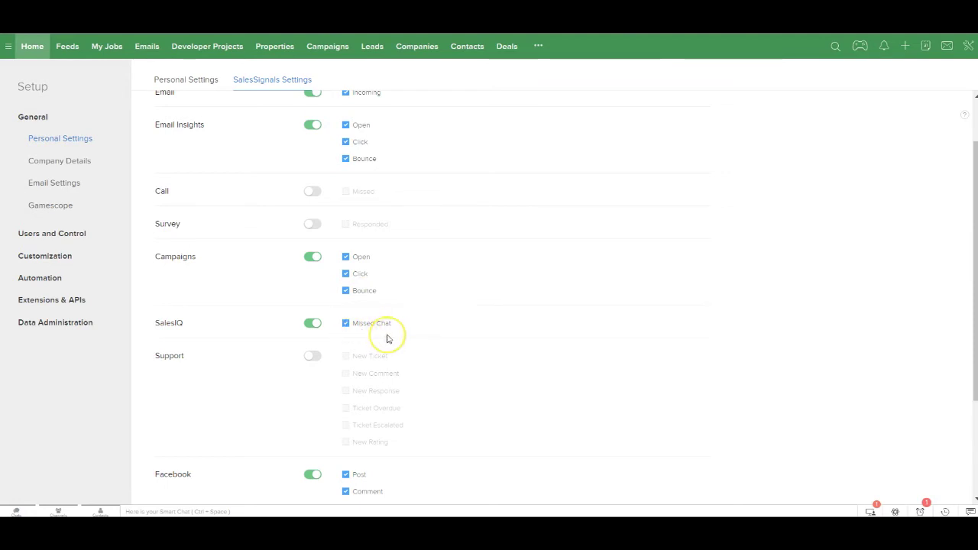
pyautogui.scroll(-2, 388, 339)
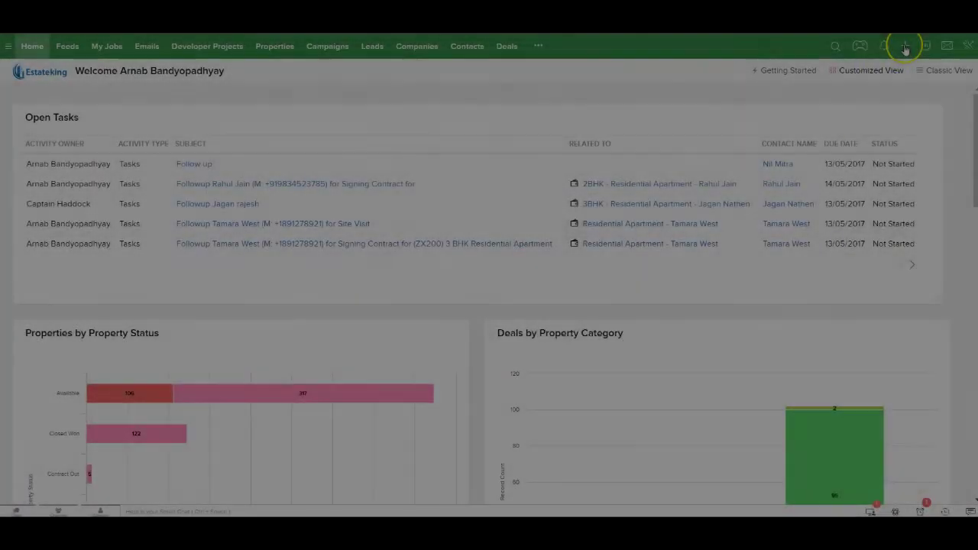
# Look over the record types offered for quick creation and show the May 2017 calendar in month view.
pyautogui.click(905, 47)
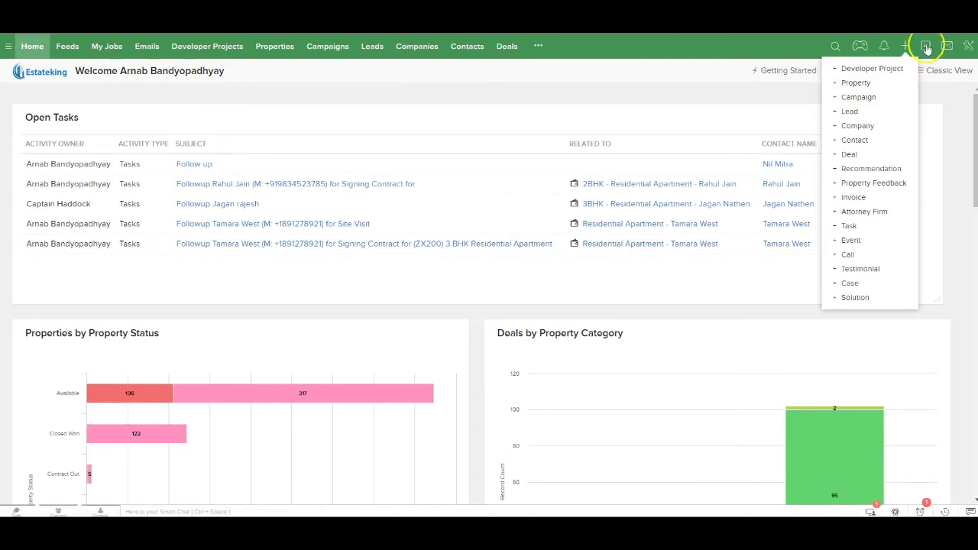
pyautogui.click(926, 47)
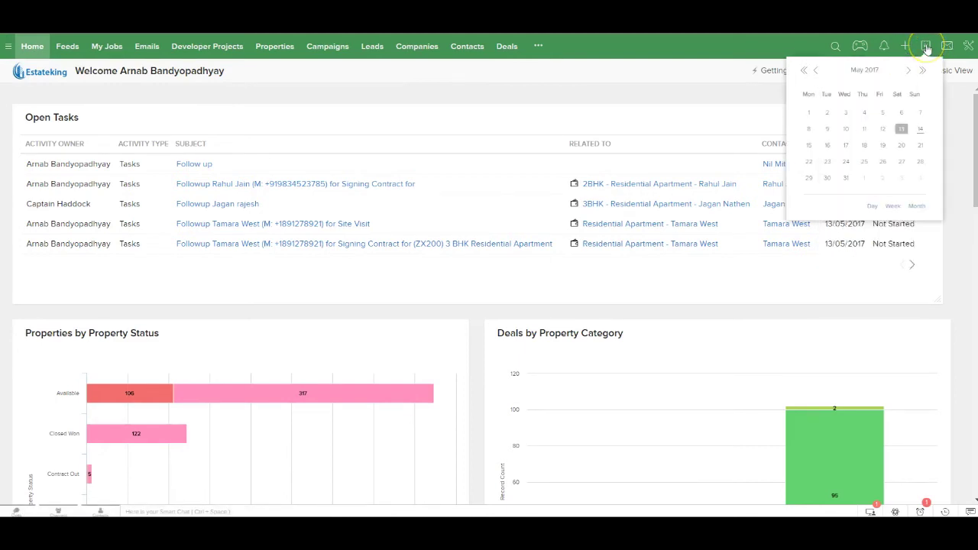
pyautogui.click(894, 208)
pyautogui.click(917, 208)
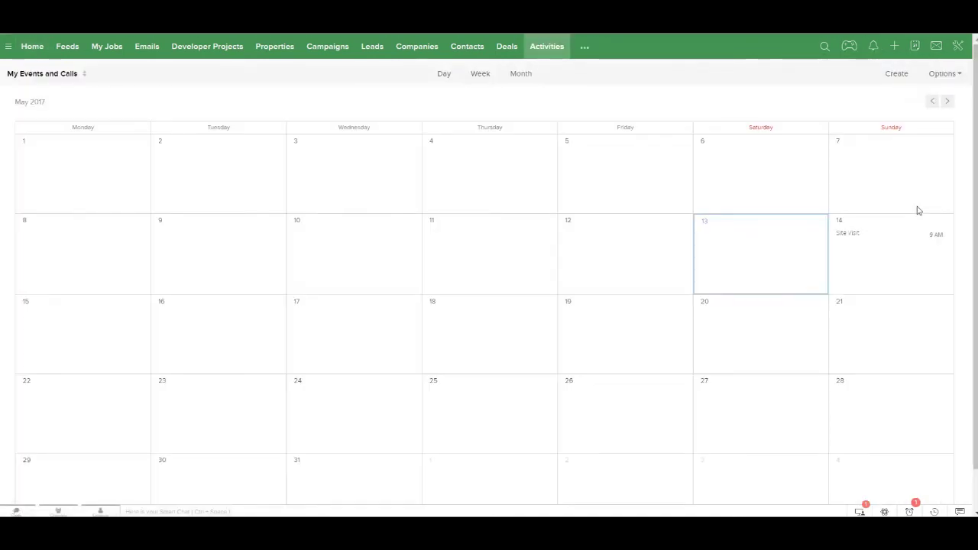
# View the details of the Site Visit event on May 14 and the calendar choices for My Events and Calls.
pyautogui.moveTo(847, 239)
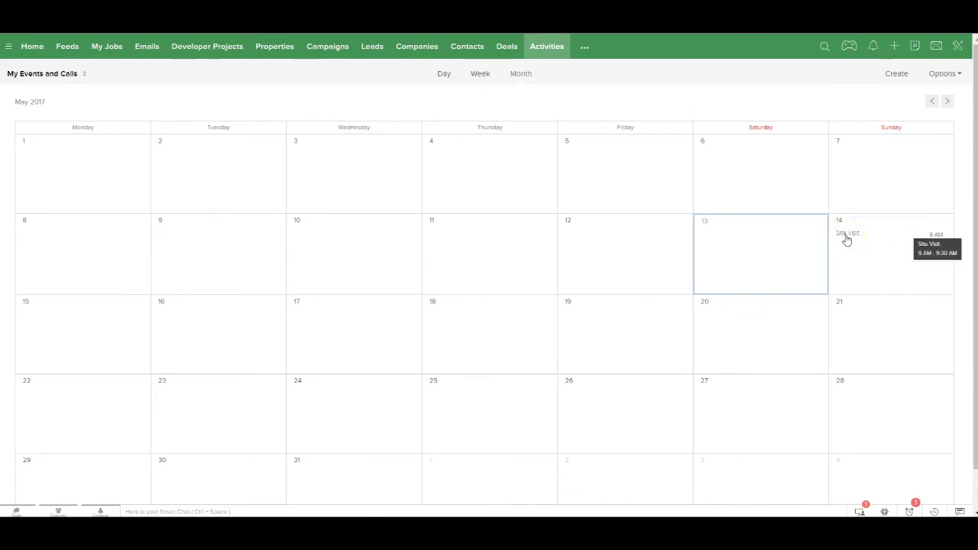
pyautogui.click(847, 239)
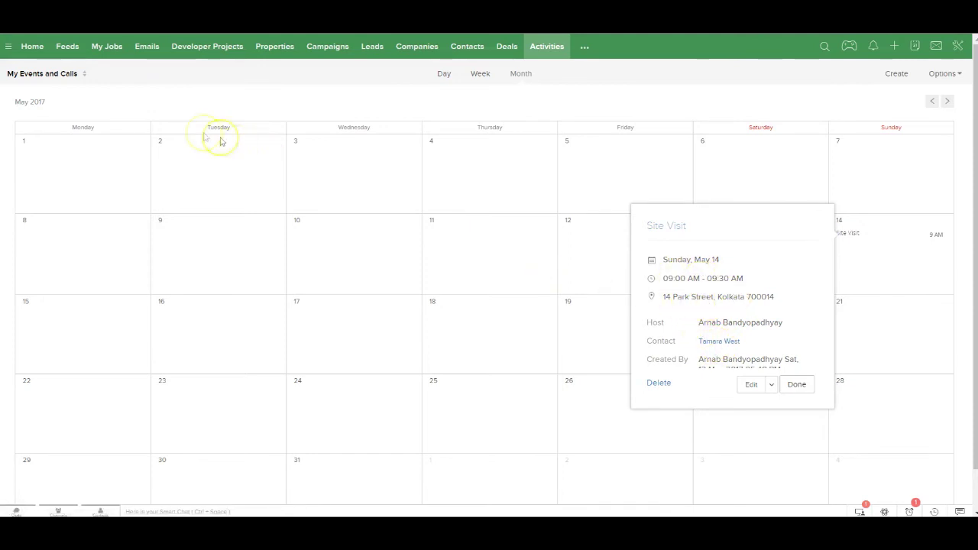
pyautogui.click(67, 76)
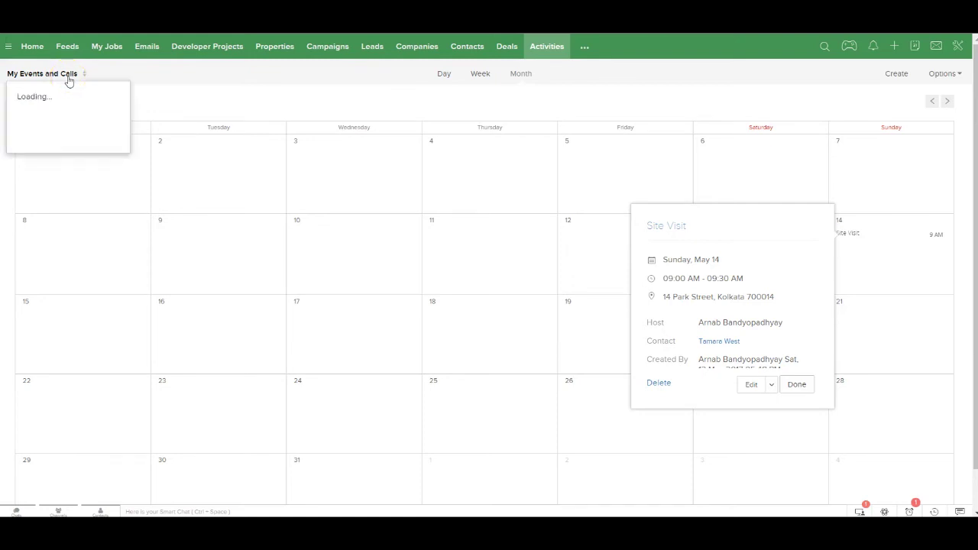
pyautogui.click(38, 101)
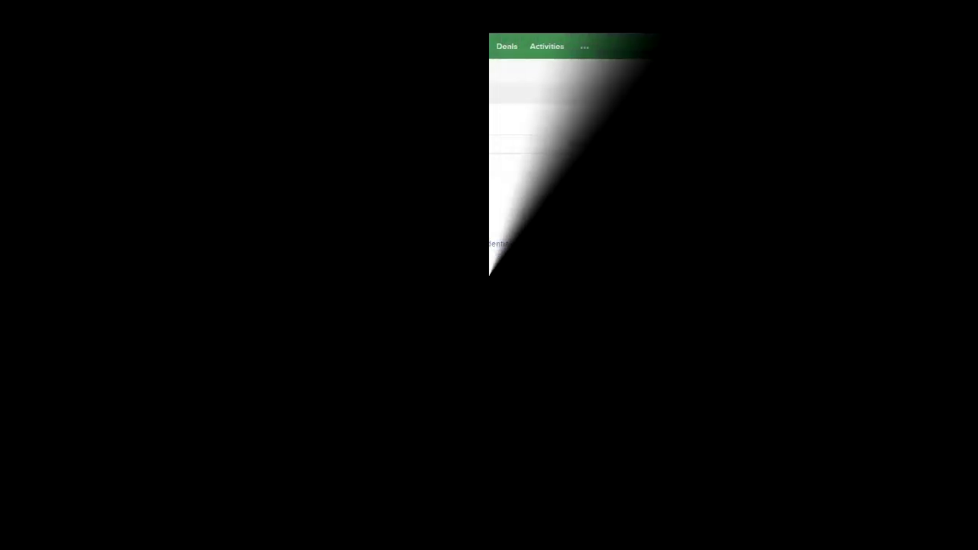
# Review the incoming messages and the Setup options, including Webforms under Automation.
pyautogui.click(947, 46)
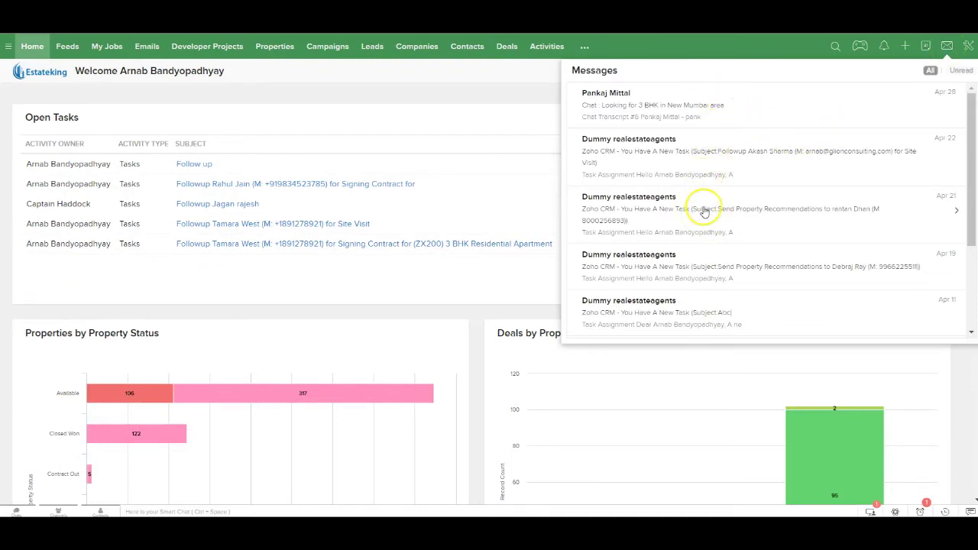
pyautogui.click(969, 48)
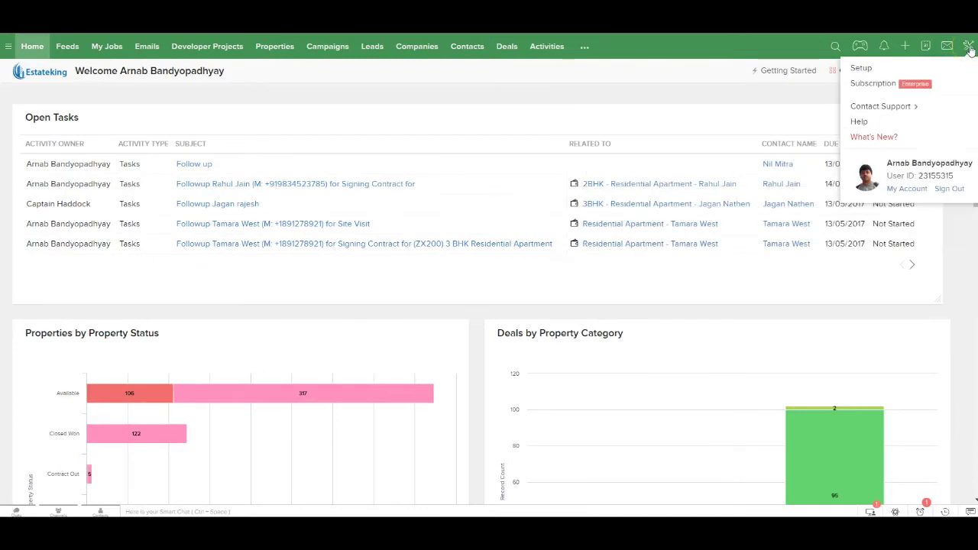
pyautogui.click(861, 69)
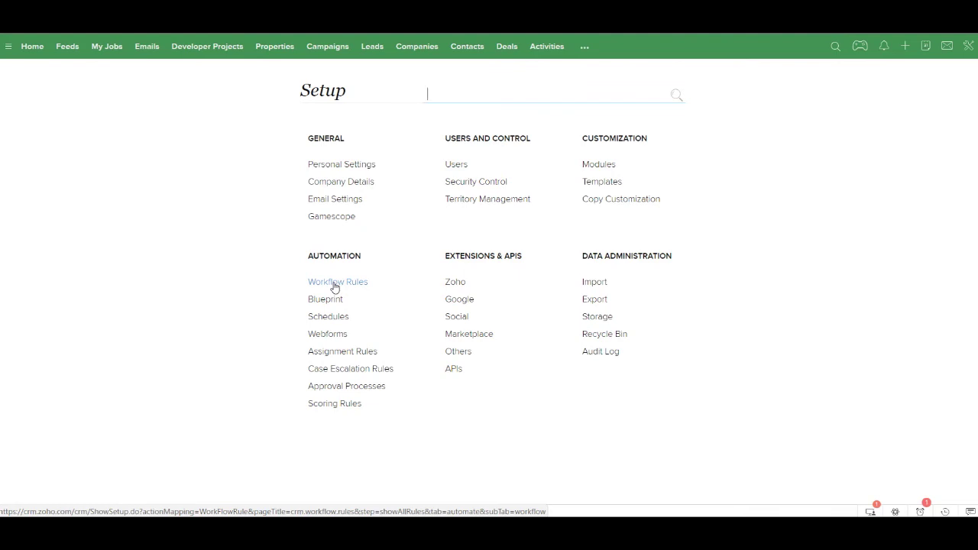
pyautogui.click(324, 343)
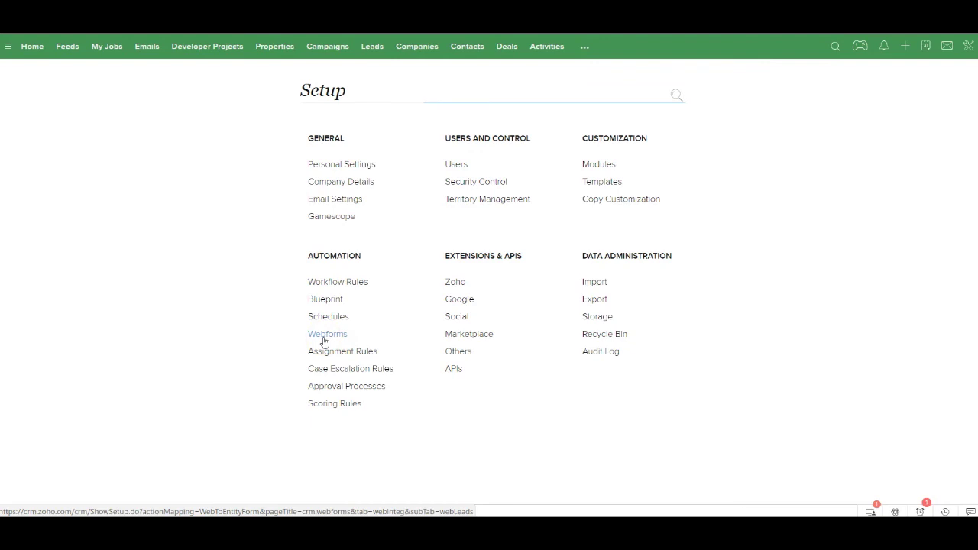
pyautogui.click(326, 342)
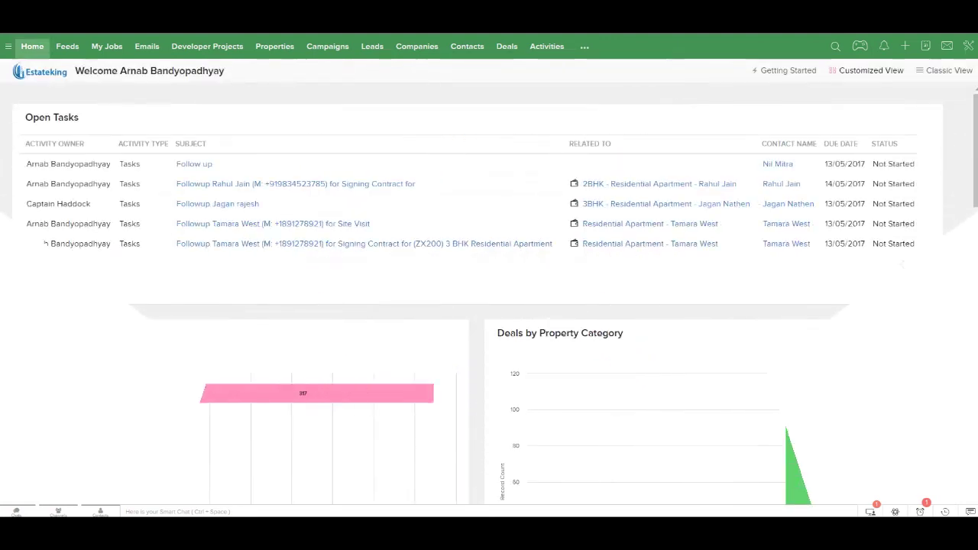
# Check the details of the visitor currently online on the Estateking.in website, and close the visitor overview.
pyautogui.click(872, 512)
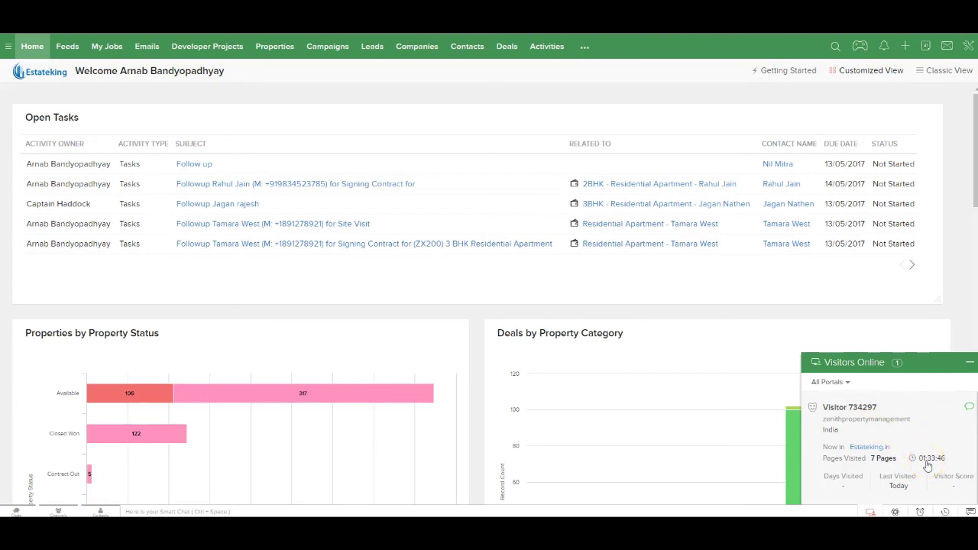
pyautogui.click(970, 409)
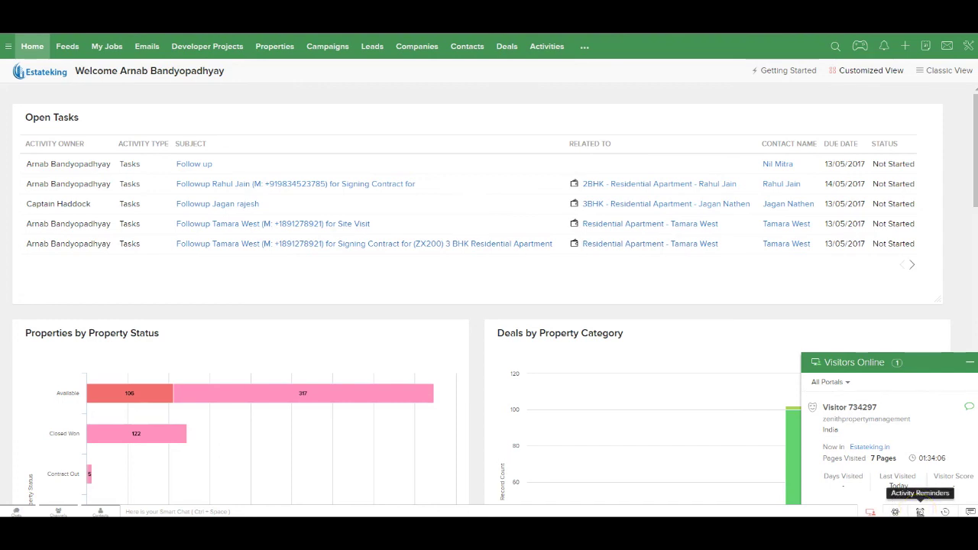
pyautogui.click(920, 513)
pyautogui.click(920, 513)
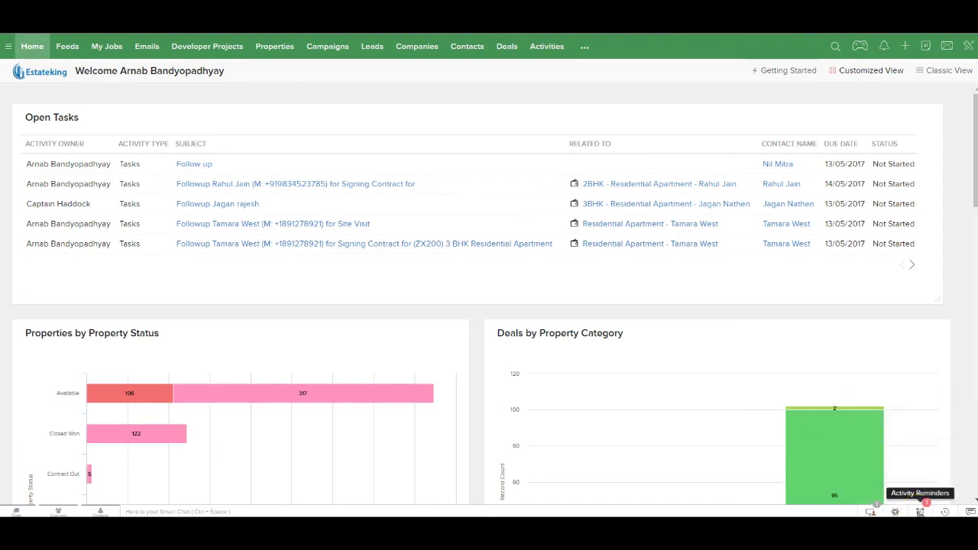
# View today's activity reminders and the list of recently opened items.
pyautogui.click(920, 513)
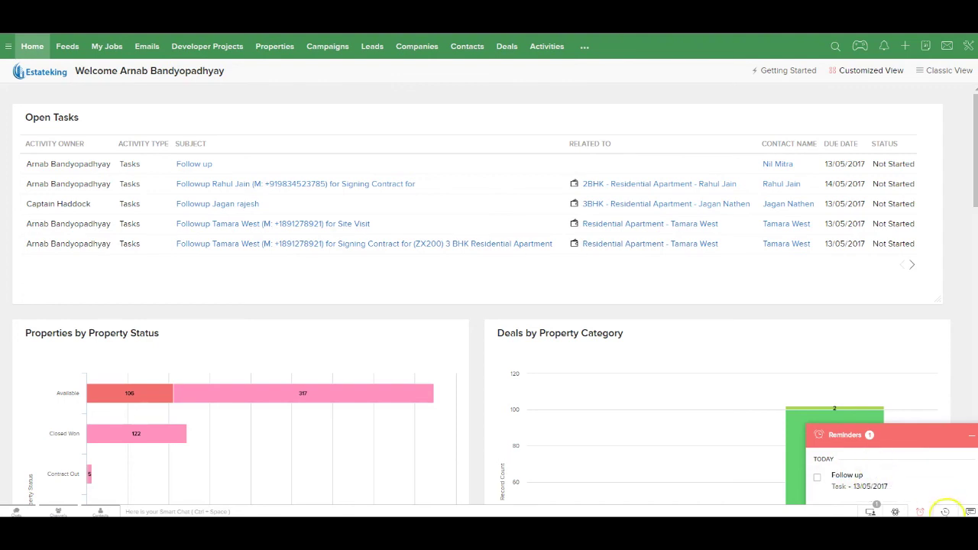
pyautogui.click(946, 513)
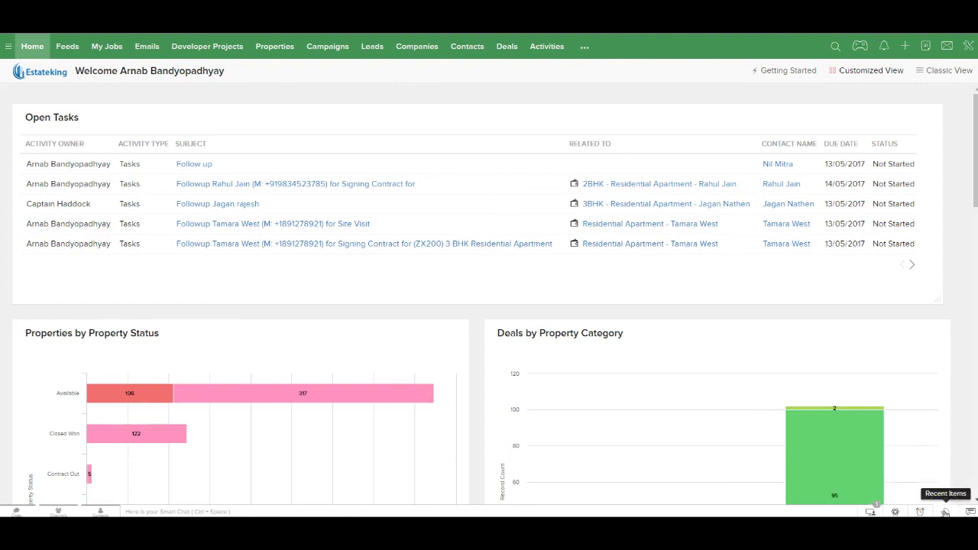
pyautogui.click(946, 513)
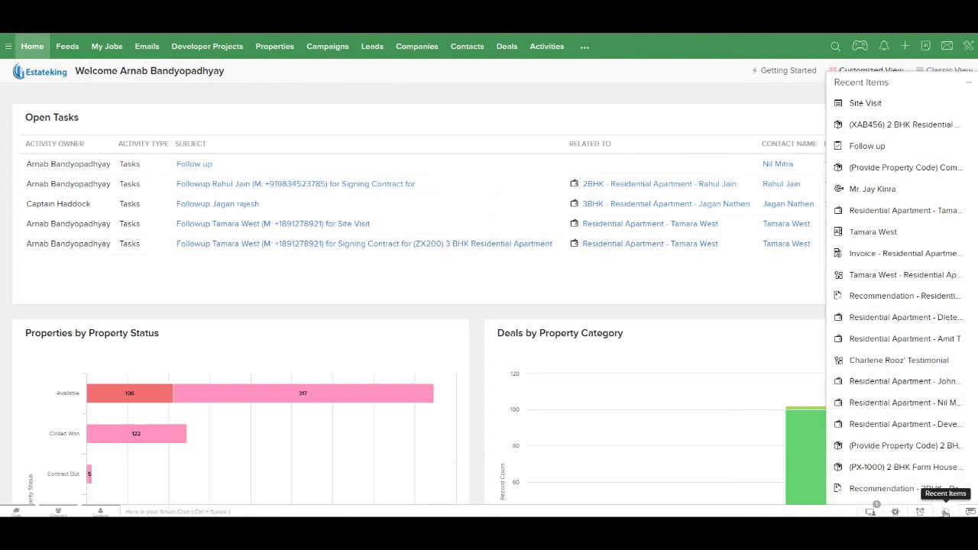